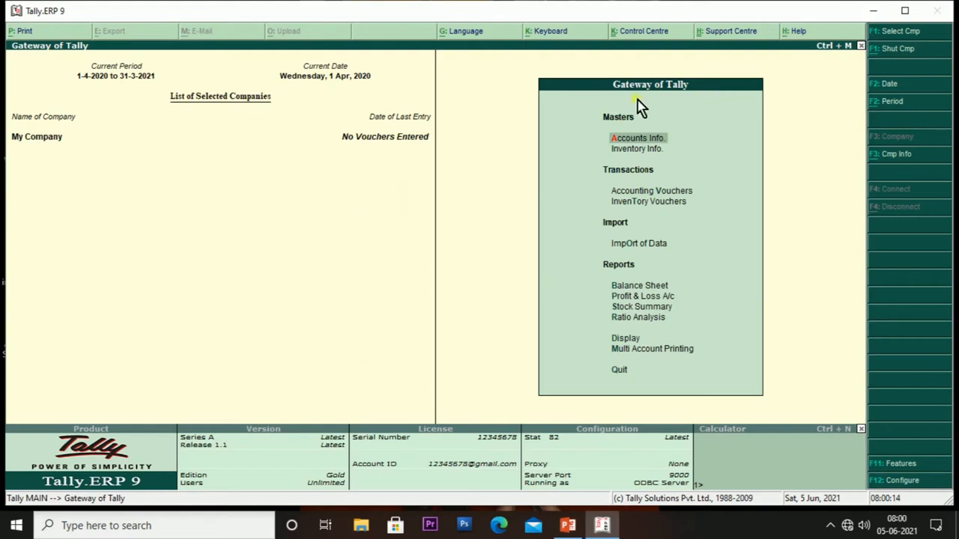
Open the creation screen for multiple ledgers from the accounts masters of My Company
{"action": "left_click", "coordinate": [599, 129]}
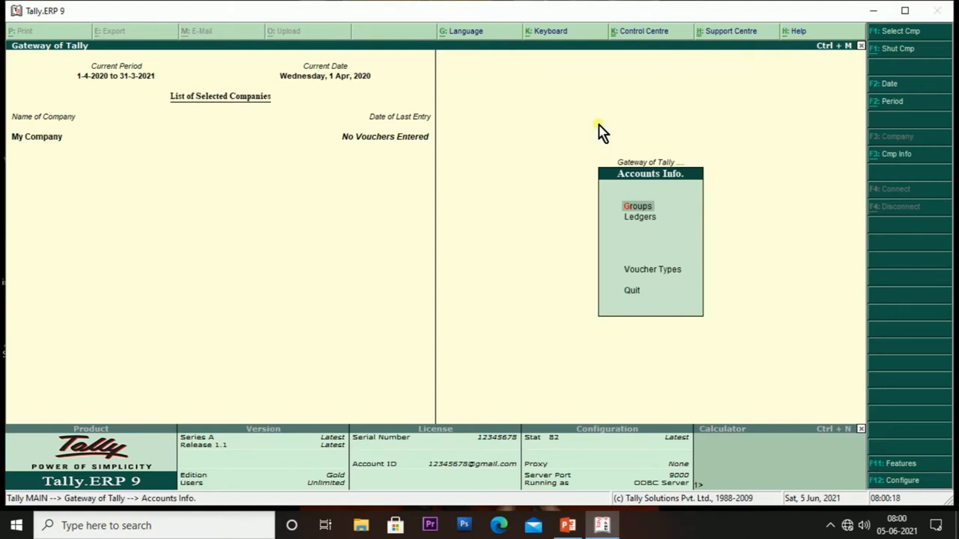
{"action": "key", "text": "Down"}
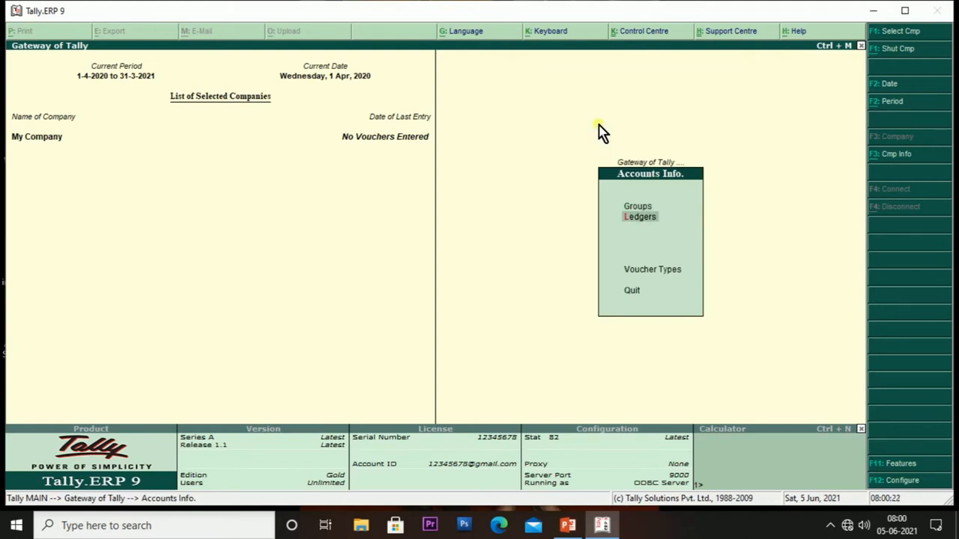
{"action": "key", "text": "Return"}
{"action": "key", "text": "Down"}
{"action": "key", "text": "Down"}
{"action": "key", "text": "Down"}
{"action": "key", "text": "Down"}
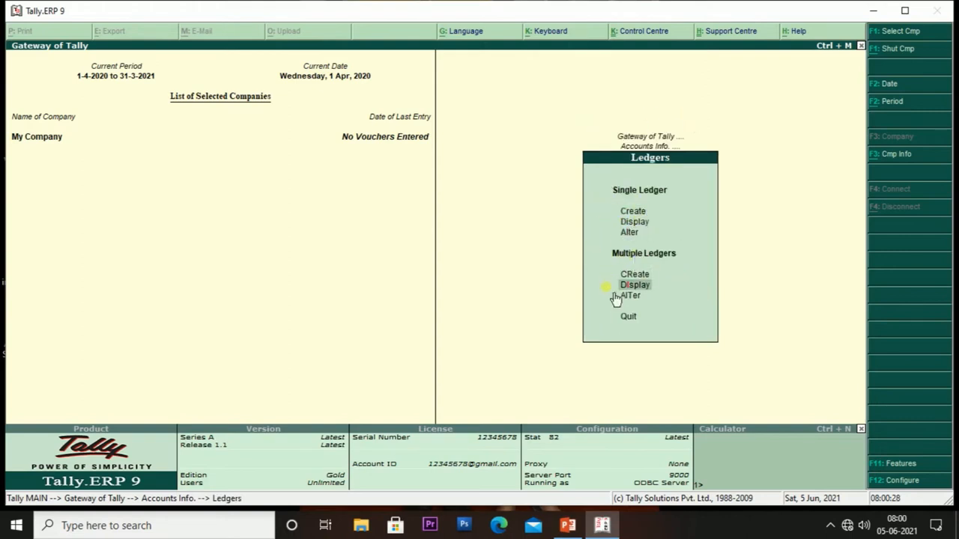
{"action": "key", "text": "Up"}
{"action": "key", "text": "Return"}
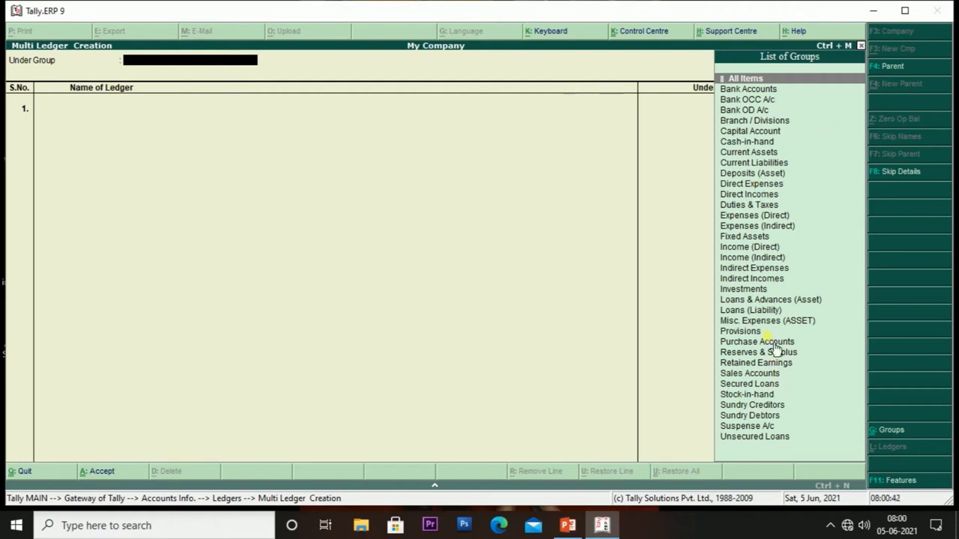
Look through the list of account groups available for the new ledgers
{"action": "key", "text": "Down"}
{"action": "key", "text": "Down"}
{"action": "key", "text": "Down"}
{"action": "key", "text": "Down"}
{"action": "key", "text": "Down"}
{"action": "key", "text": "Down"}
{"action": "key", "text": "Down"}
{"action": "key", "text": "Down"}
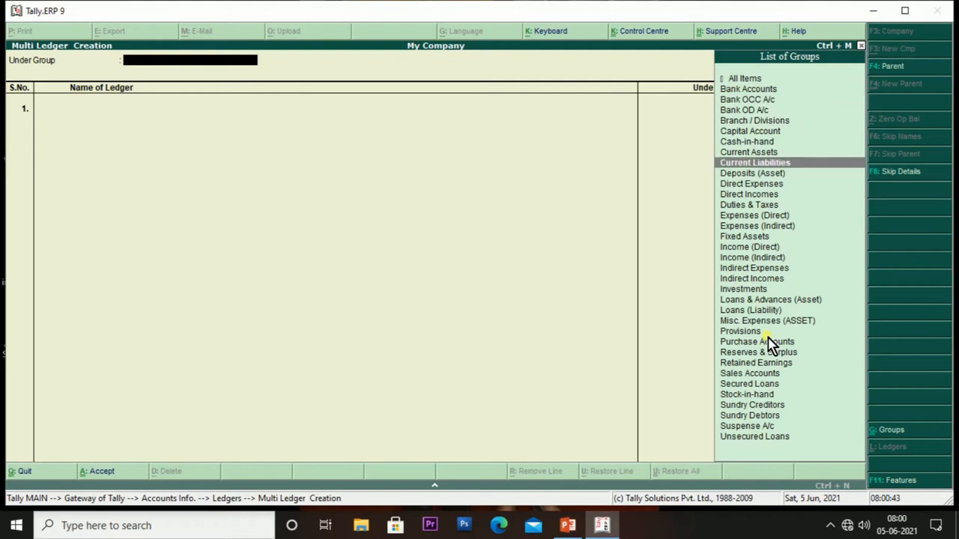
{"action": "key", "text": "Down"}
{"action": "key", "text": "Down"}
{"action": "key", "text": "Down"}
{"action": "key", "text": "Down"}
{"action": "key", "text": "Down"}
{"action": "key", "text": "Down"}
{"action": "key", "text": "Down"}
{"action": "key", "text": "Down"}
{"action": "key", "text": "Down"}
{"action": "key", "text": "Down"}
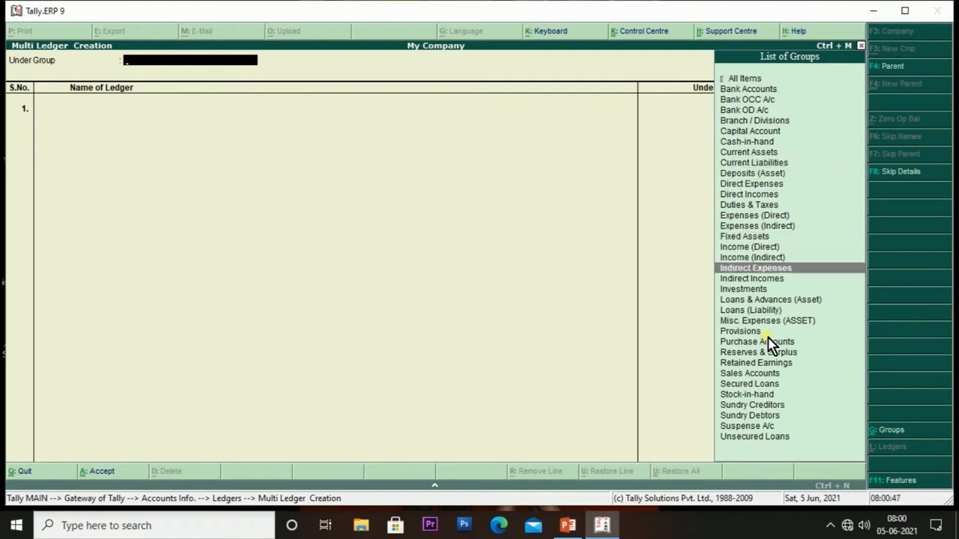
{"action": "key", "text": "Up"}
{"action": "key", "text": "Up"}
{"action": "key", "text": "Up"}
{"action": "key", "text": "Up"}
{"action": "key", "text": "Up"}
{"action": "key", "text": "Up"}
{"action": "key", "text": "Up"}
{"action": "key", "text": "Up"}
{"action": "key", "text": "Up"}
{"action": "key", "text": "Up"}
{"action": "key", "text": "Up"}
{"action": "key", "text": "Down"}
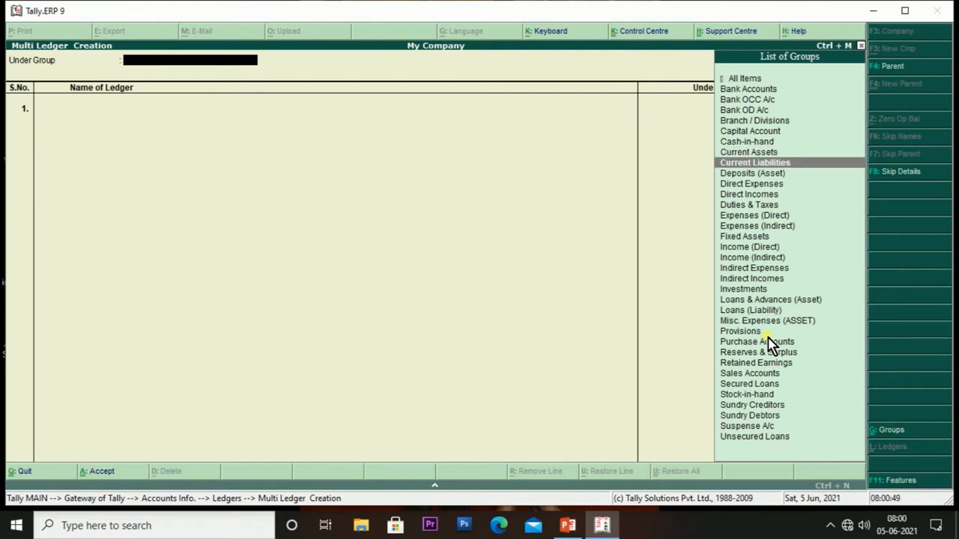
Choose Bank Accounts as the group under which the new ledgers are created
{"action": "key", "text": "Up"}
{"action": "key", "text": "Up"}
{"action": "key", "text": "Up"}
{"action": "key", "text": "Up"}
{"action": "key", "text": "Up"}
{"action": "key", "text": "Up"}
{"action": "key", "text": "Up"}
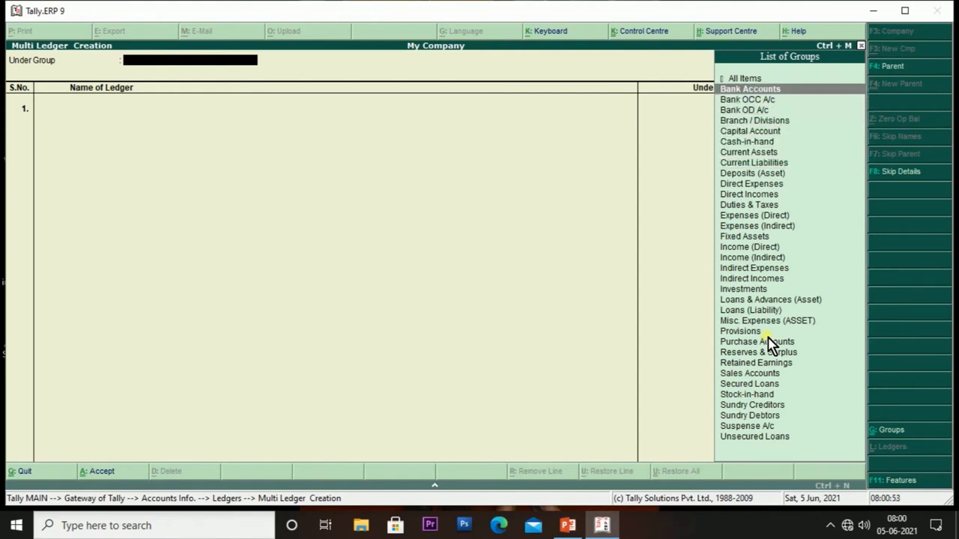
{"action": "key", "text": "Return"}
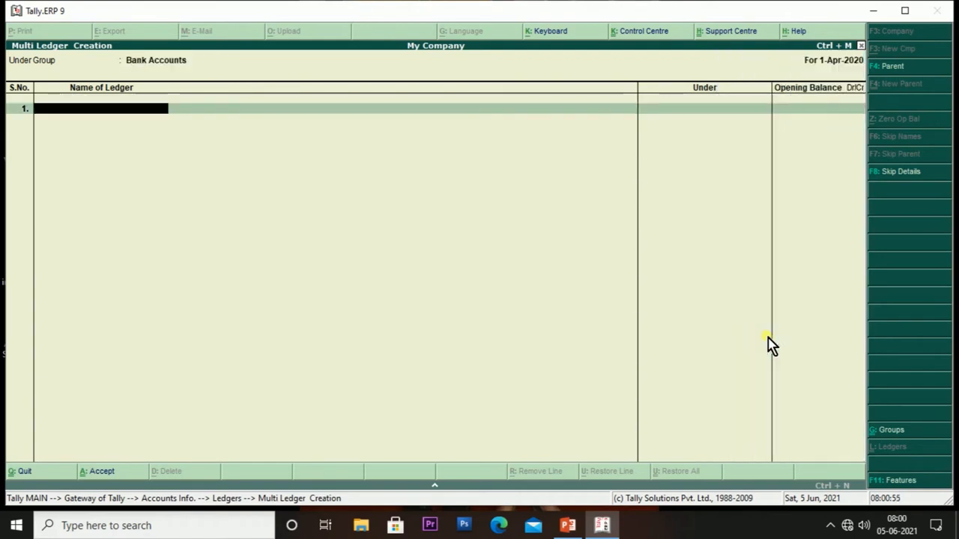
Add the first ledger, Syndicate Bank A/c, without an opening balance
{"action": "type", "text": "Syndicate Bank a"}
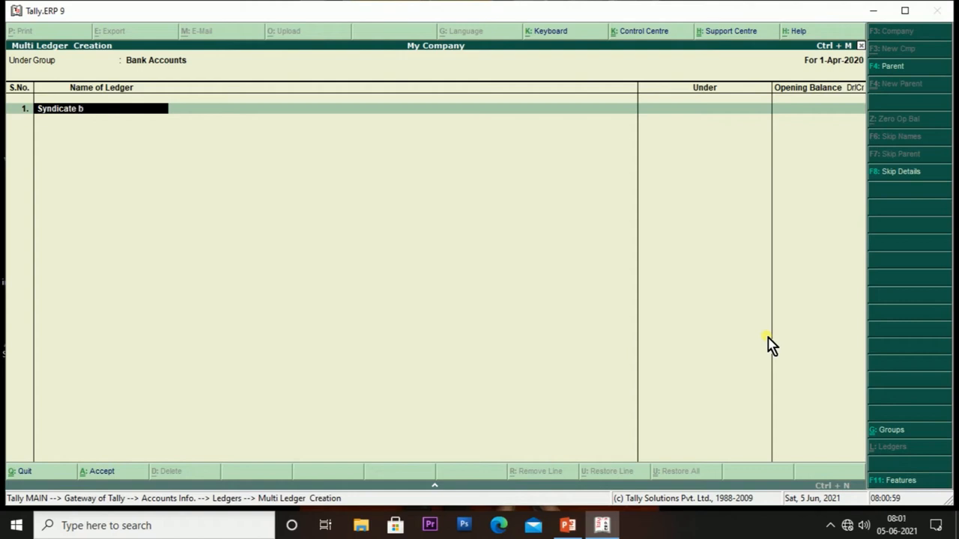
{"action": "type", "text": "/c"}
{"action": "key", "text": "Return"}
{"action": "key", "text": "Return"}
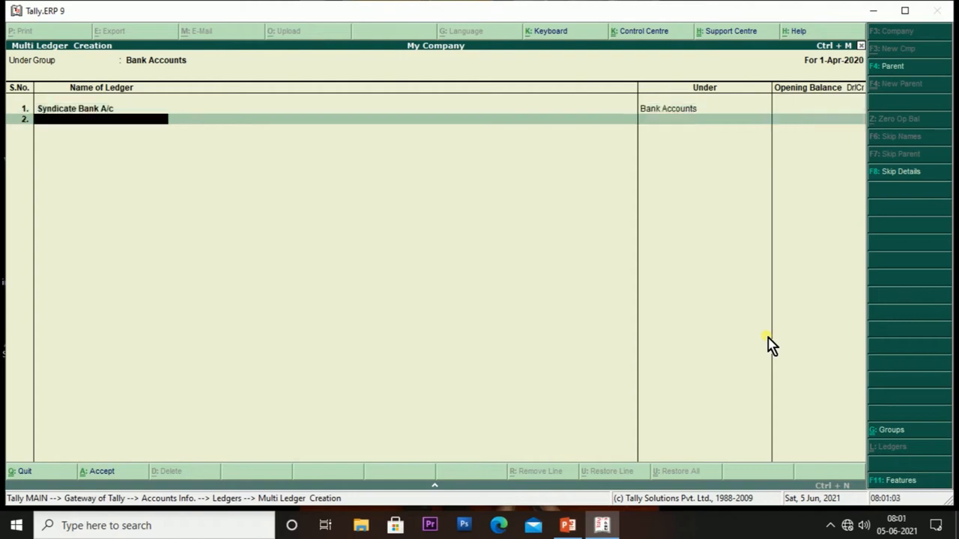
Add the second ledger, Sbi Sb A/c, leaving its opening balance empty
{"action": "type", "text": "Sbi Sb a/c"}
{"action": "key", "text": "Return"}
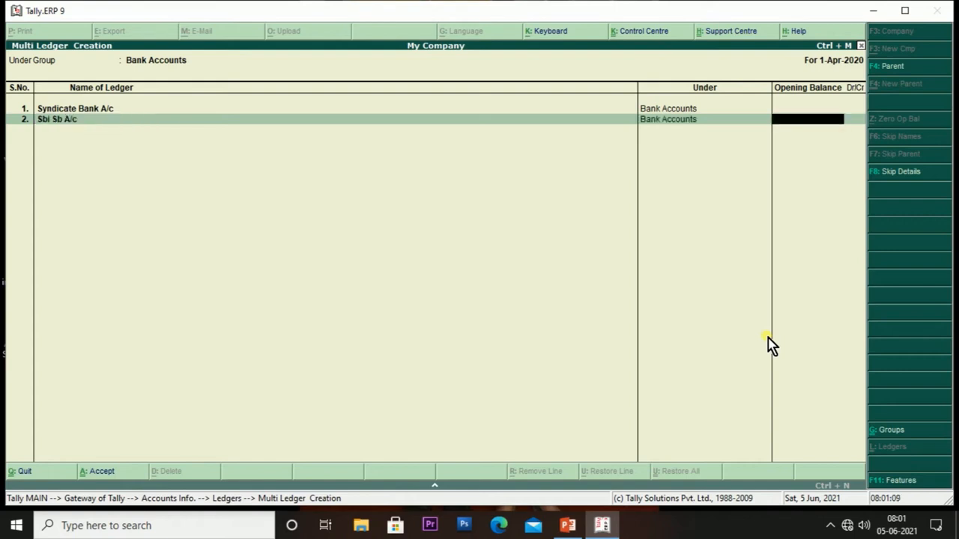
{"action": "key", "text": "Return"}
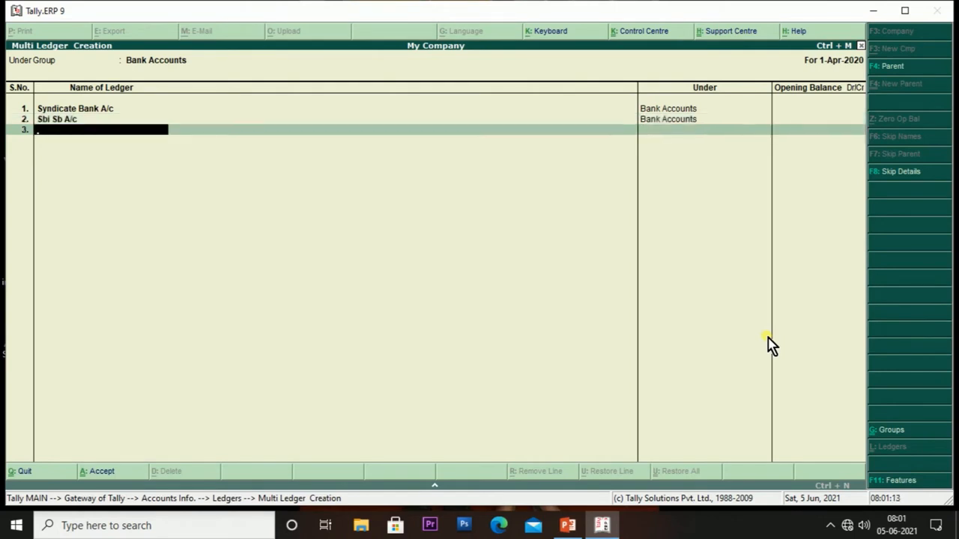
Add the third ledger, Idbi Bak A/c, with no opening balance
{"action": "type", "text": "Idbi Bak a/c"}
{"action": "key", "text": "Return"}
{"action": "key", "text": "Return"}
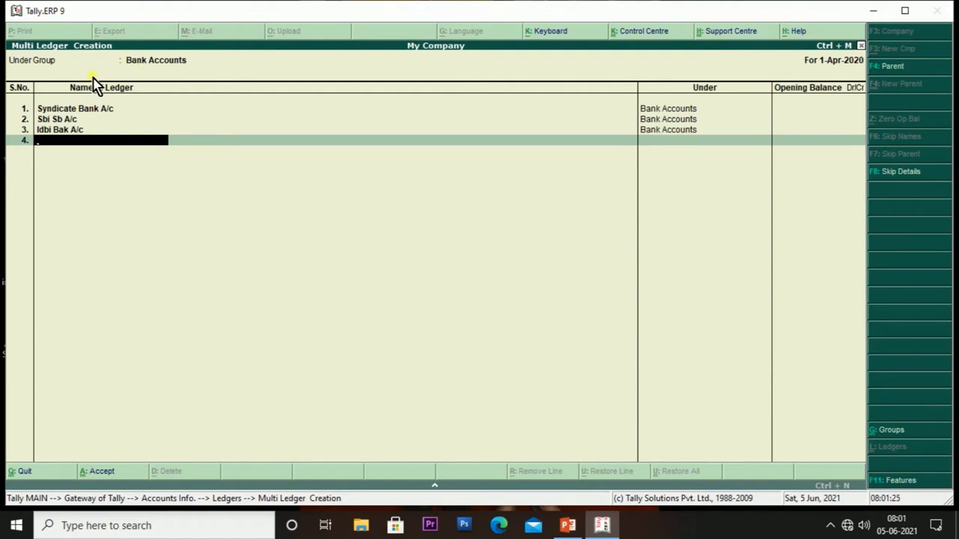
Finish the ledger list, accept it to save the bank ledgers, and return to the Gateway of Tally
{"action": "key", "text": "Return"}
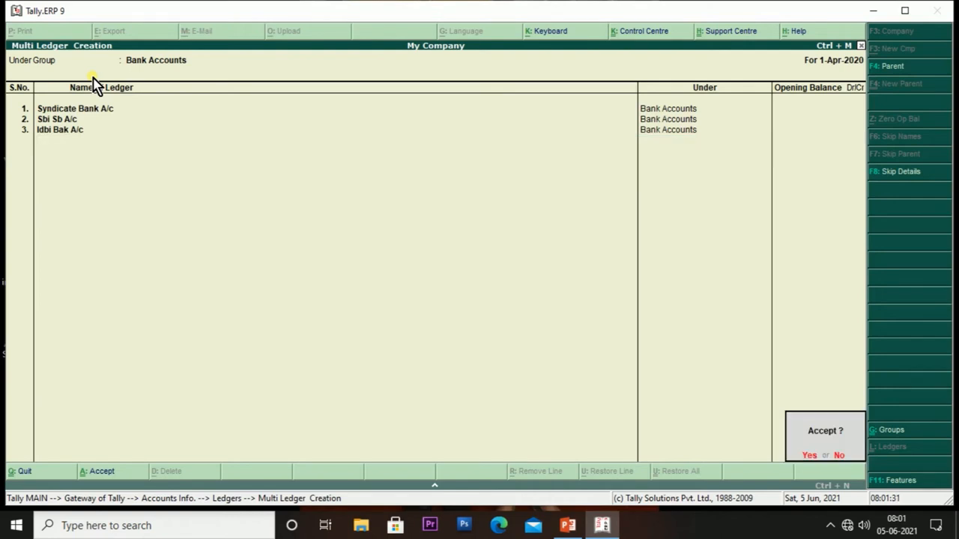
{"action": "key", "text": "y"}
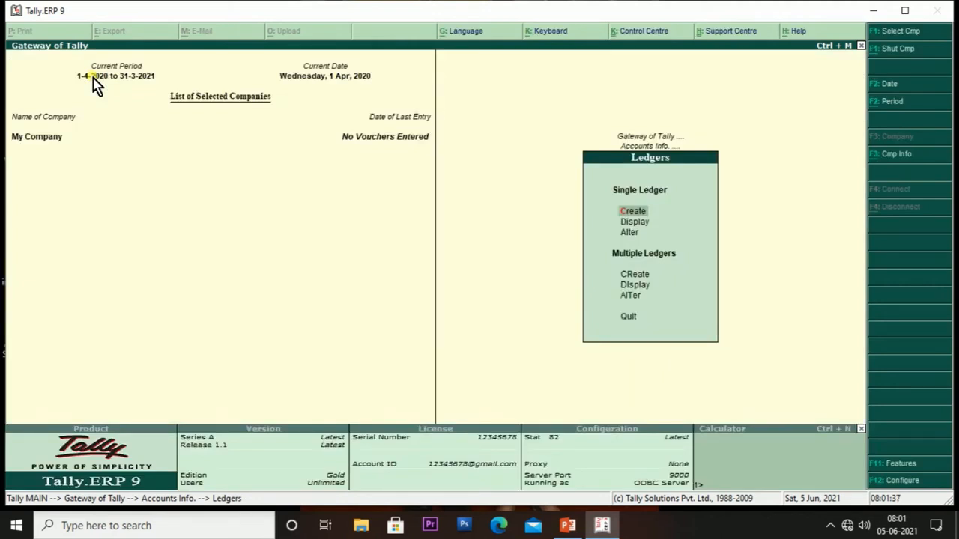
{"action": "key", "text": "Escape"}
{"action": "key", "text": "Escape"}
{"action": "key", "text": "Escape"}
{"action": "key", "text": "Escape"}
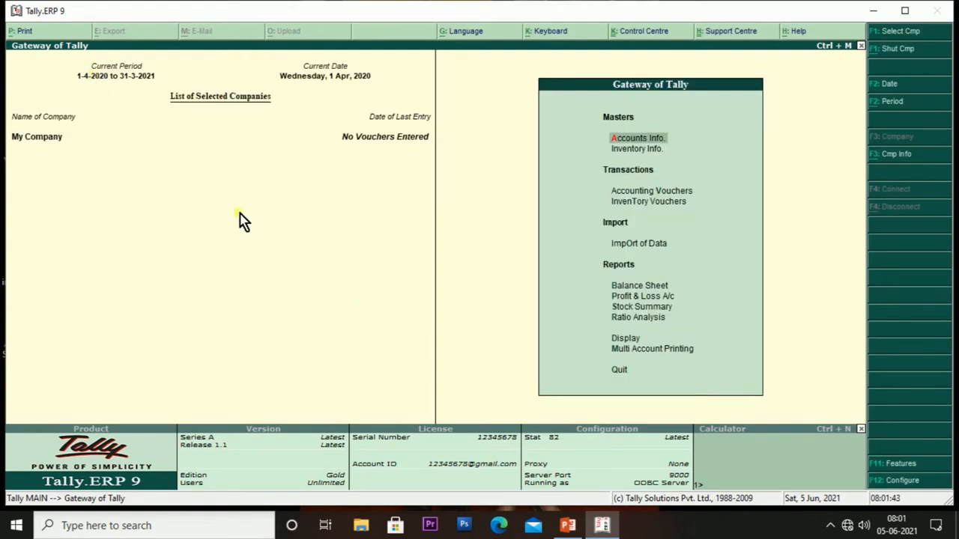
Display the multiple ledgers that belong to the Bank Accounts group
{"action": "key", "text": "Return"}
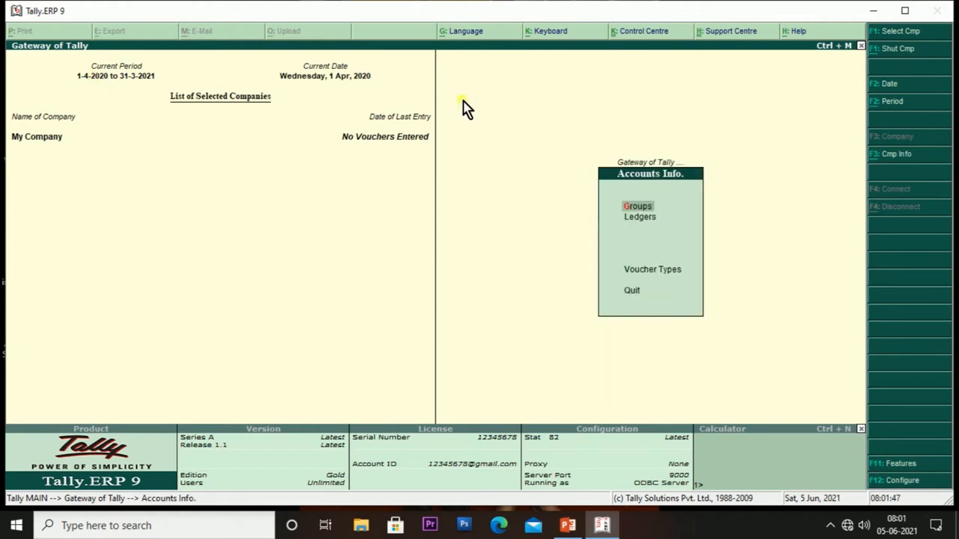
{"action": "key", "text": "Down"}
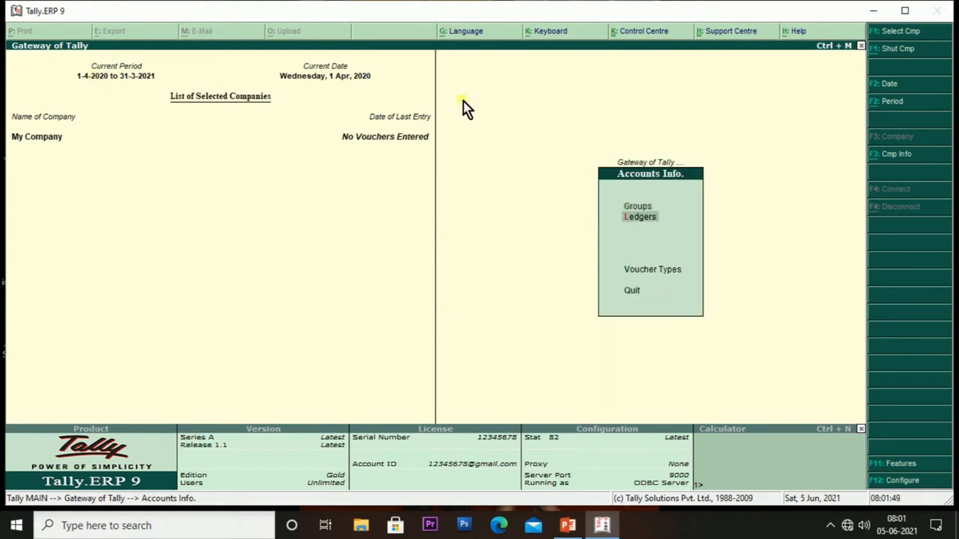
{"action": "key", "text": "Return"}
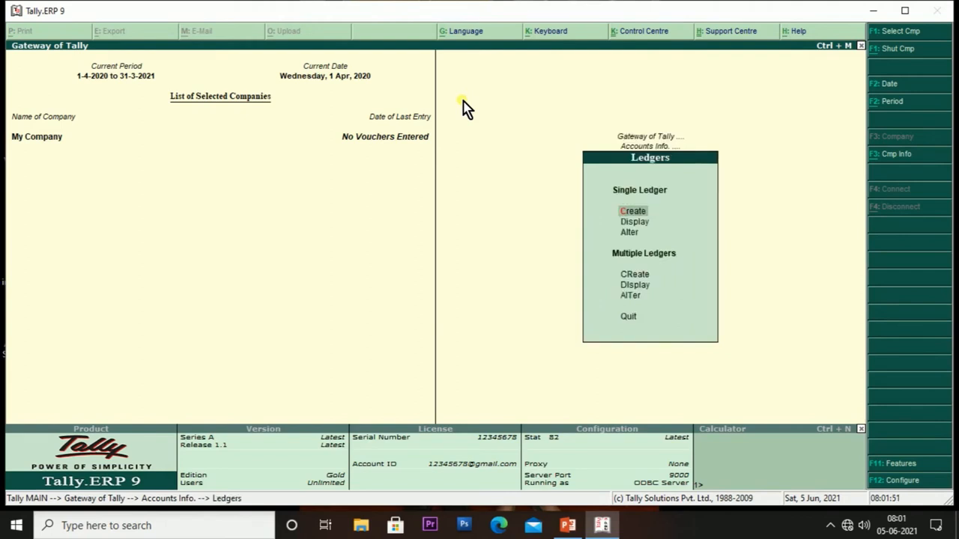
{"action": "key", "text": "Down"}
{"action": "key", "text": "Down"}
{"action": "key", "text": "Down"}
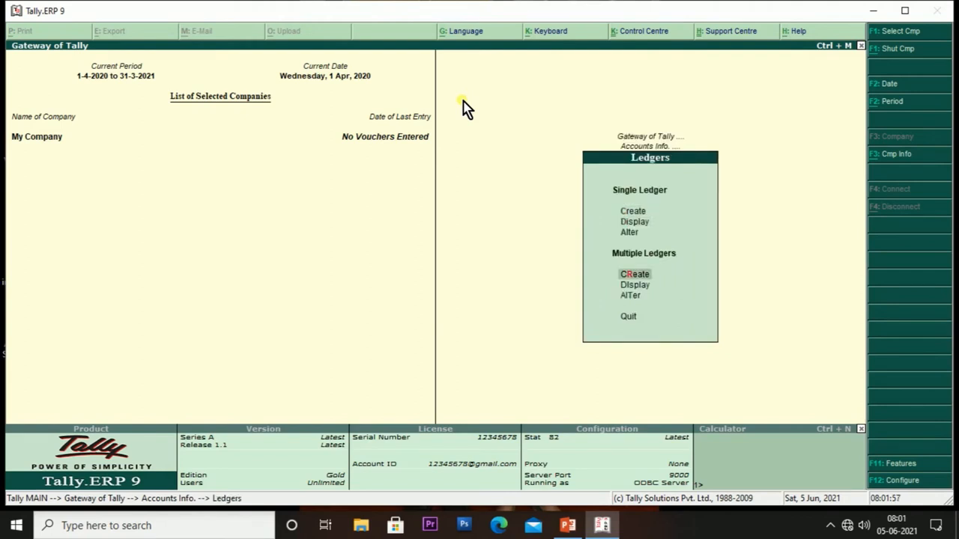
{"action": "key", "text": "Down"}
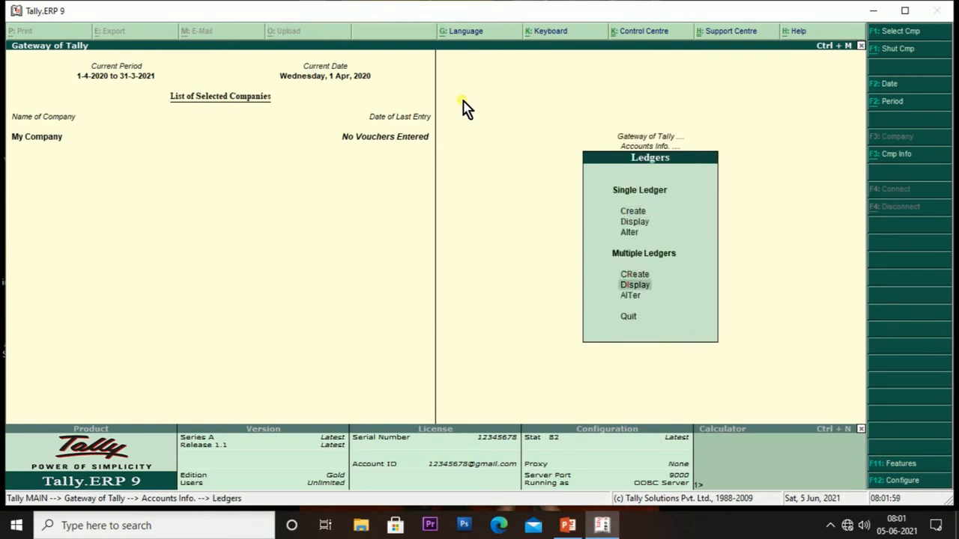
{"action": "key", "text": "Return"}
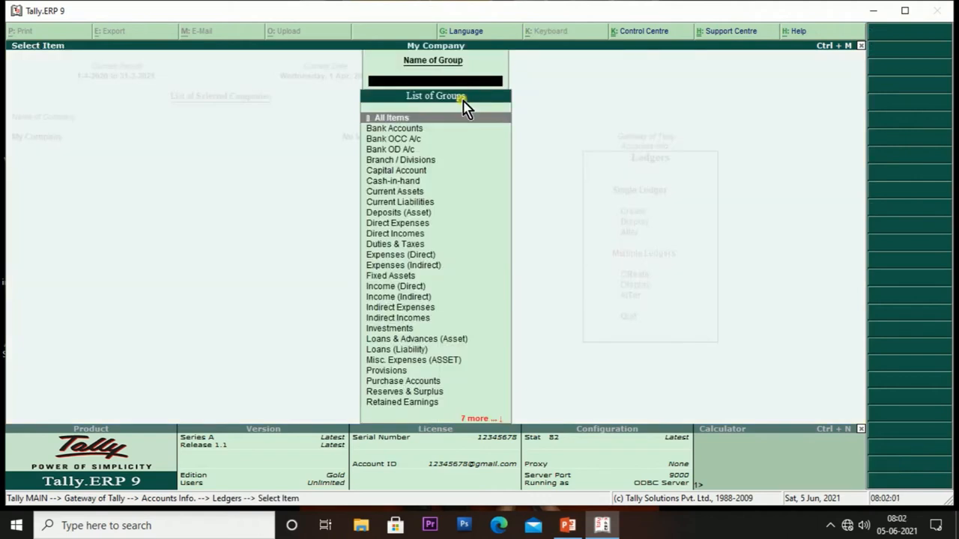
{"action": "key", "text": "Down"}
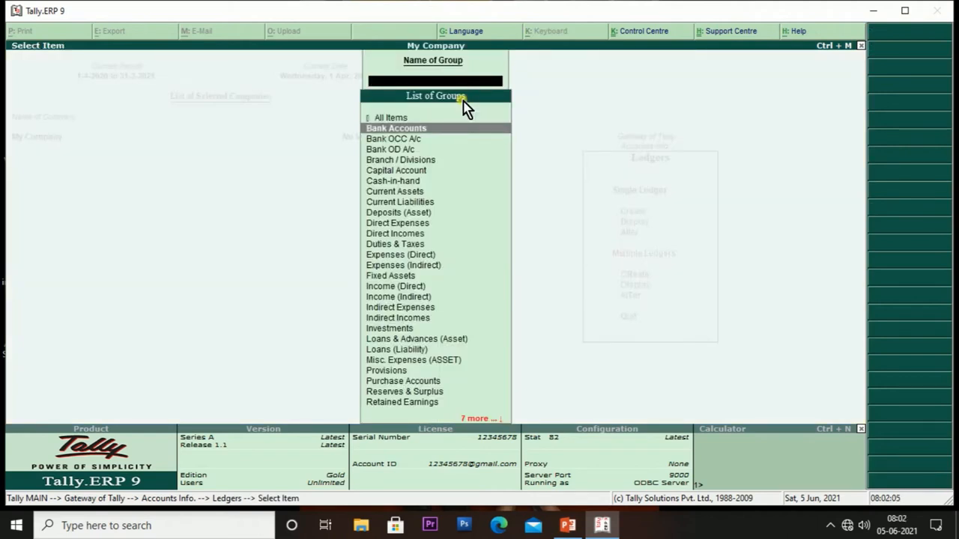
{"action": "key", "text": "Return"}
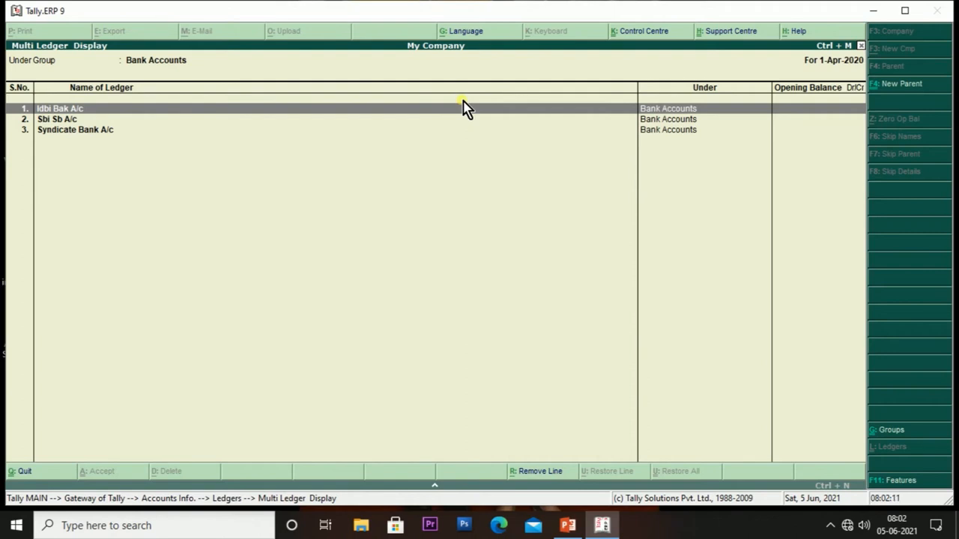
Review the ledgers listed under Bank Accounts, then return to the Gateway of Tally
{"action": "key", "text": "Down"}
{"action": "key", "text": "Down"}
{"action": "key", "text": "Up"}
{"action": "key", "text": "Up"}
{"action": "key", "text": "Down"}
{"action": "key", "text": "Down"}
{"action": "key", "text": "Up"}
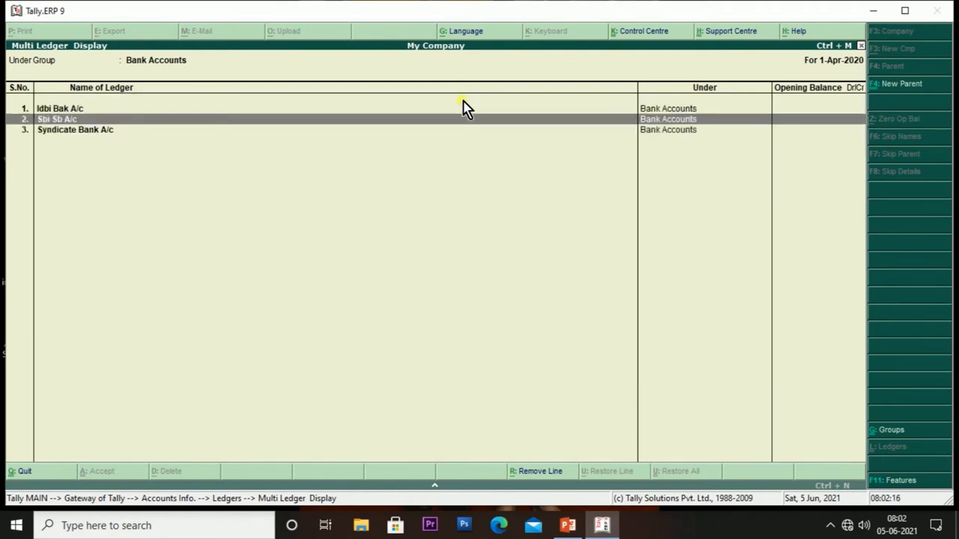
{"action": "key", "text": "Up"}
{"action": "key", "text": "Down"}
{"action": "key", "text": "Up"}
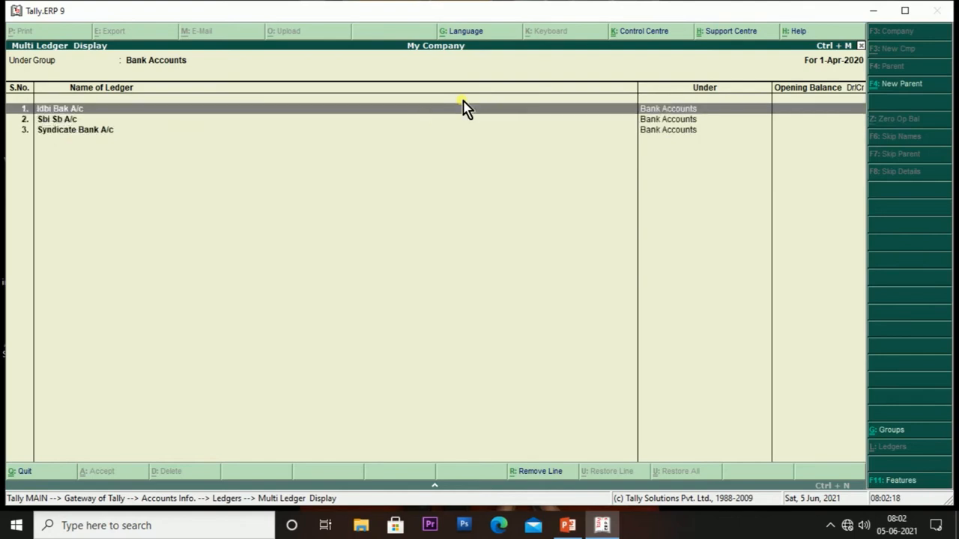
{"action": "key", "text": "Down"}
{"action": "key", "text": "Down"}
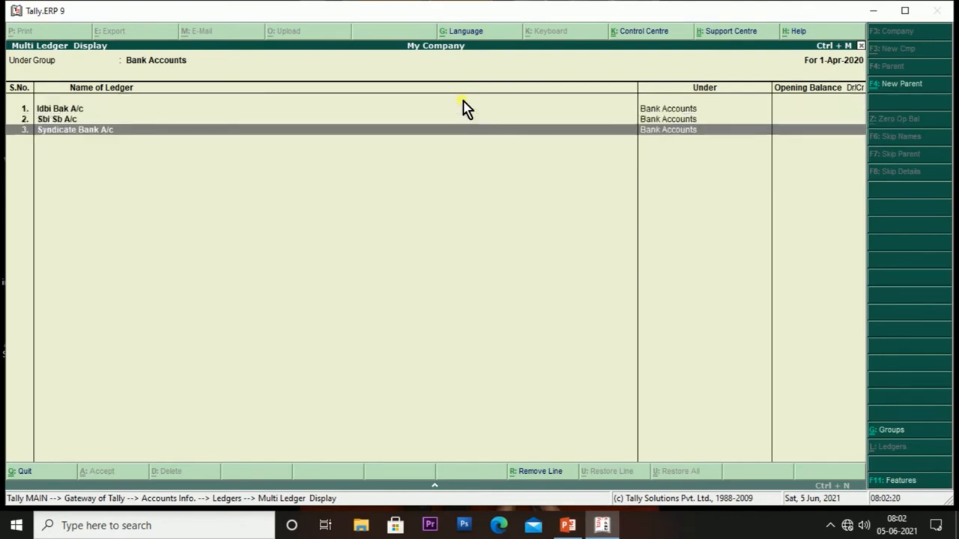
{"action": "key", "text": "Up"}
{"action": "key", "text": "Escape"}
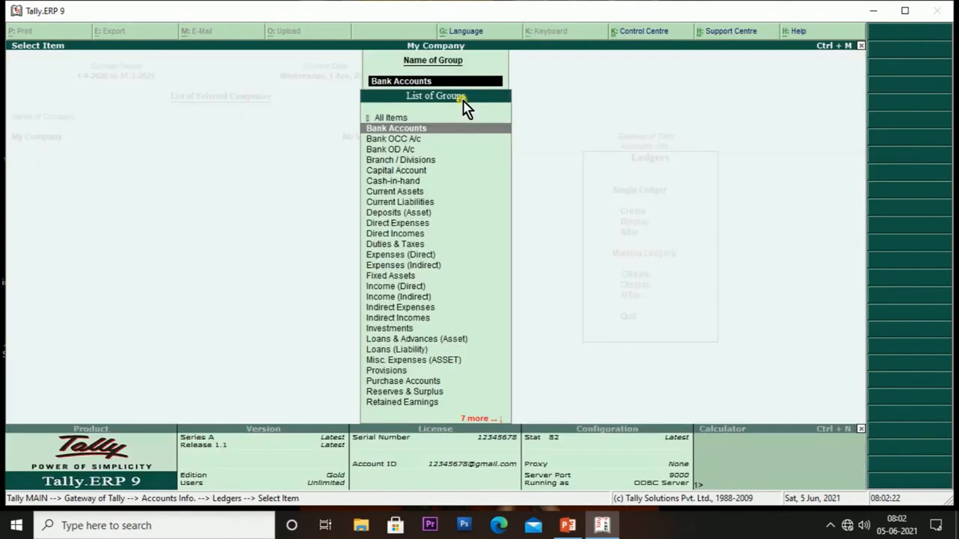
{"action": "key", "text": "Escape"}
{"action": "key", "text": "Escape"}
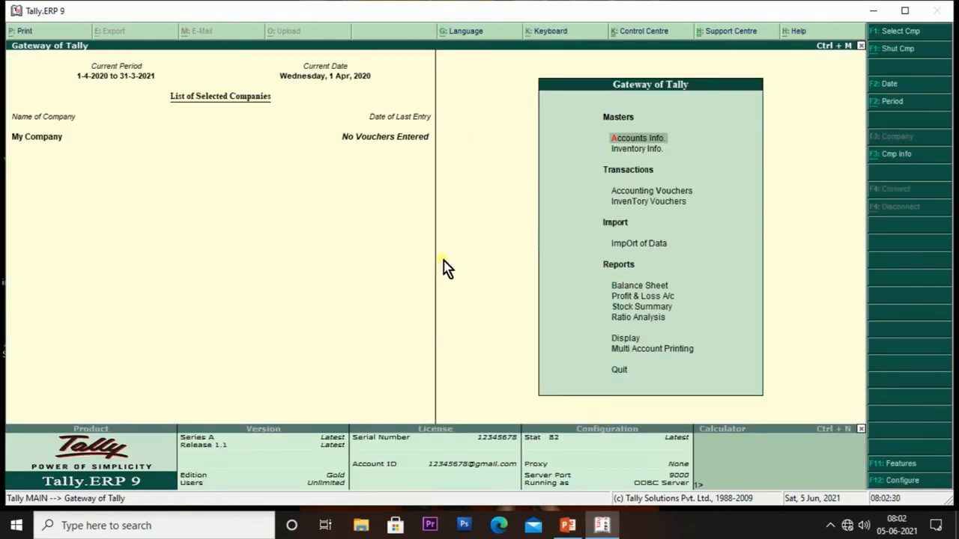
Open the alteration of multiple ledgers up to its group selection
{"action": "key", "text": "Return"}
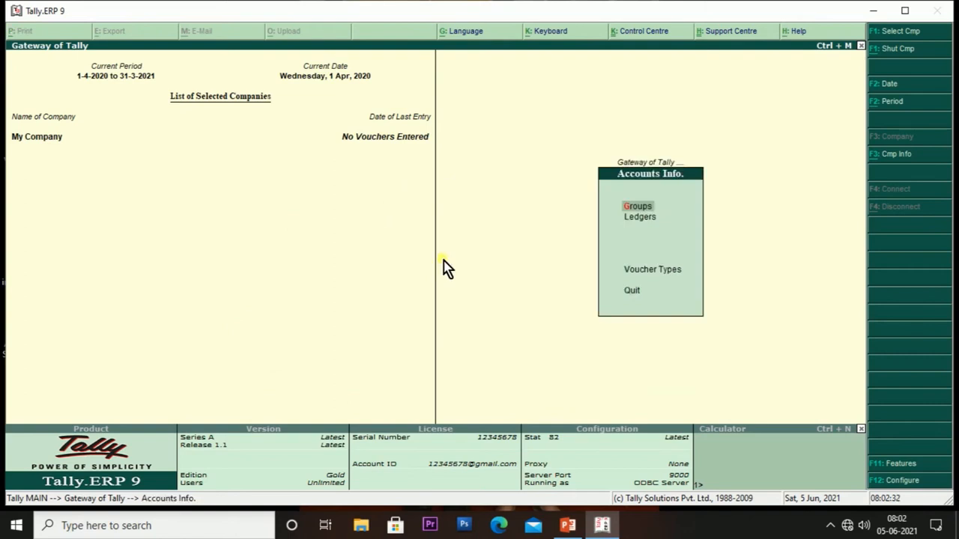
{"action": "key", "text": "Down"}
{"action": "key", "text": "Return"}
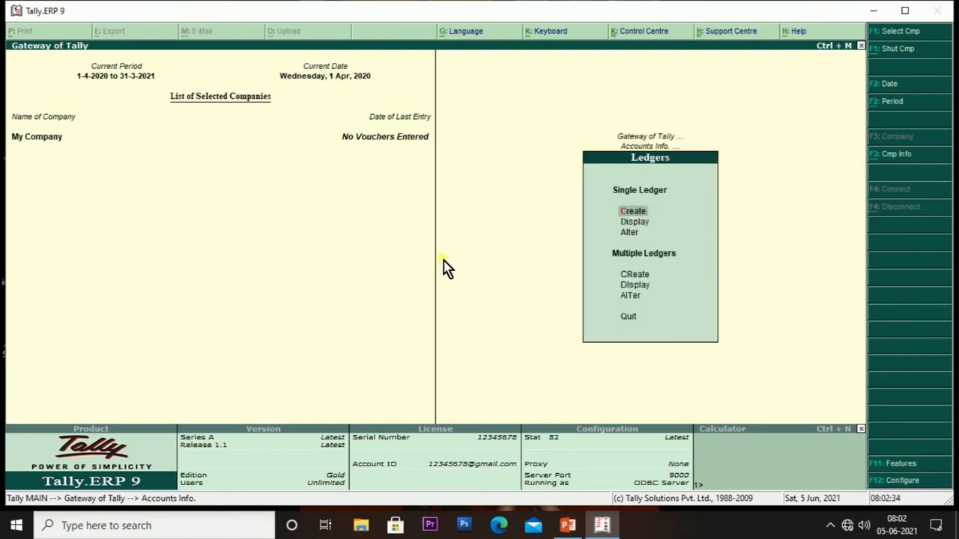
{"action": "key", "text": "Down"}
{"action": "key", "text": "Down"}
{"action": "key", "text": "Down"}
{"action": "key", "text": "Down"}
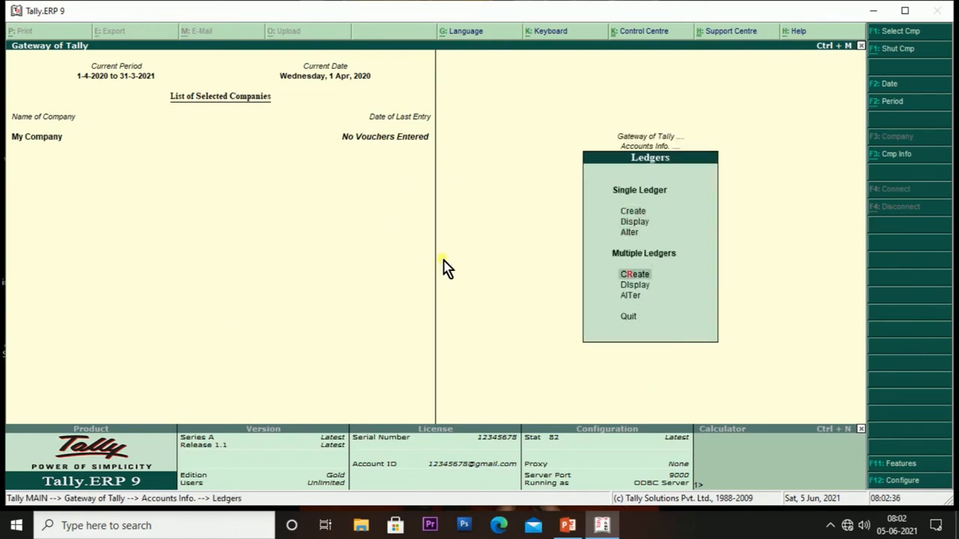
{"action": "key", "text": "Down"}
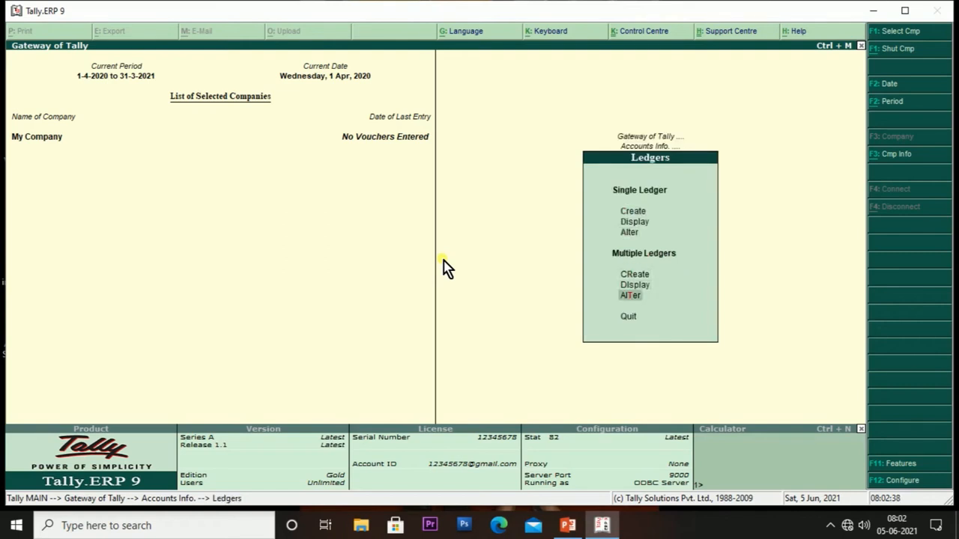
{"action": "key", "text": "Return"}
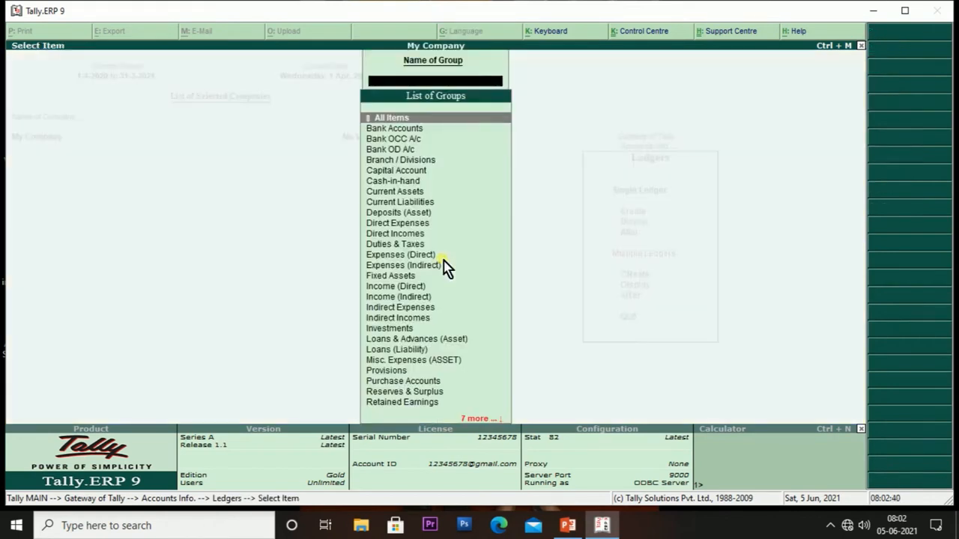
Open the Bank Accounts group for multi-ledger alteration, rename the Syndicate Bank A/c ledger to Syndicate Bank Account, and accept the list
{"action": "key", "text": "Down"}
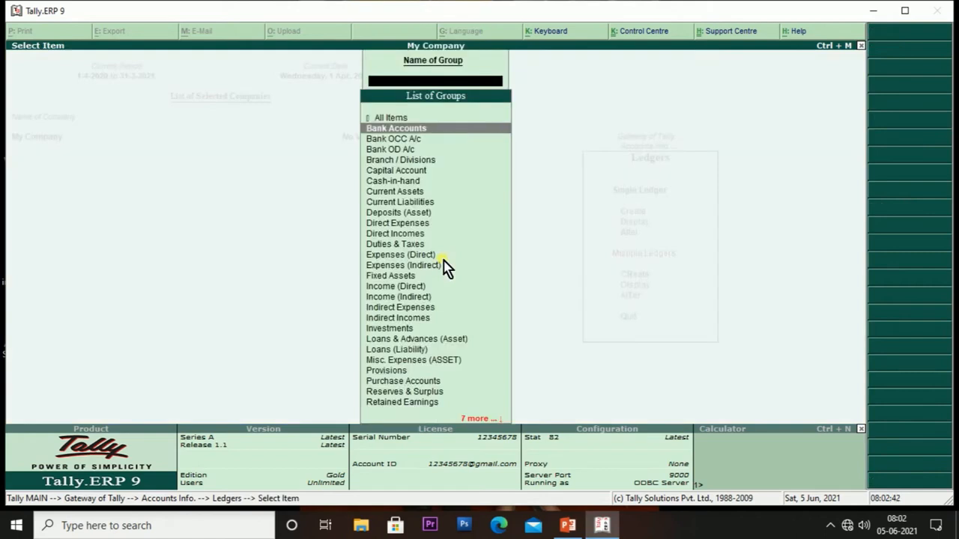
{"action": "key", "text": "Return"}
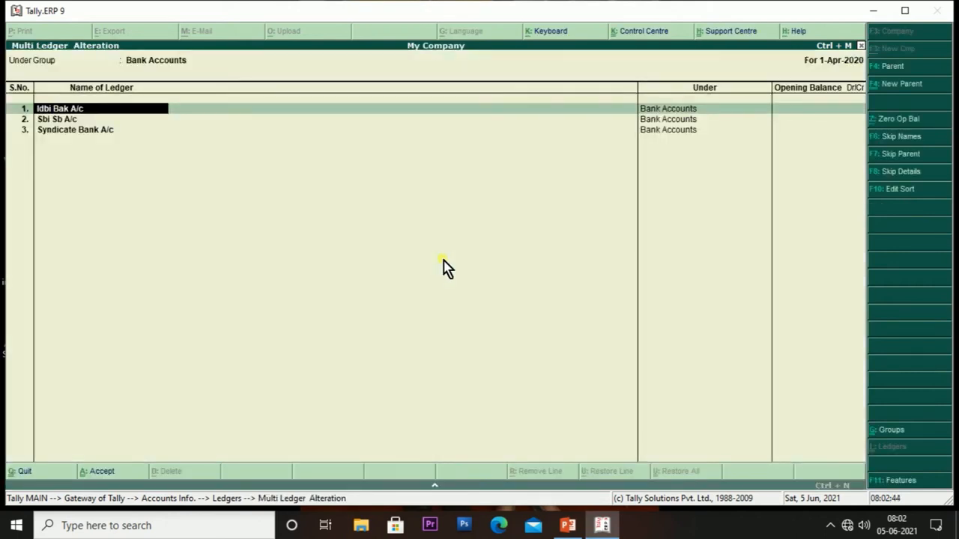
{"action": "key", "text": "Return"}
{"action": "key", "text": "Return"}
{"action": "key", "text": "Return"}
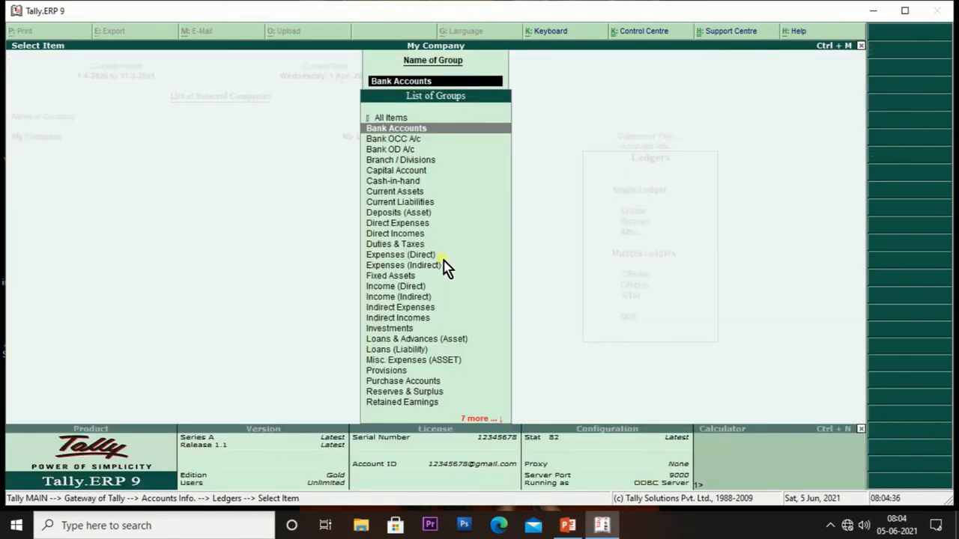
Try to remove the Syndicate Bank Account ledger by clearing its name in the Bank Accounts alteration list, and reopen the list to check
{"action": "key", "text": "Return"}
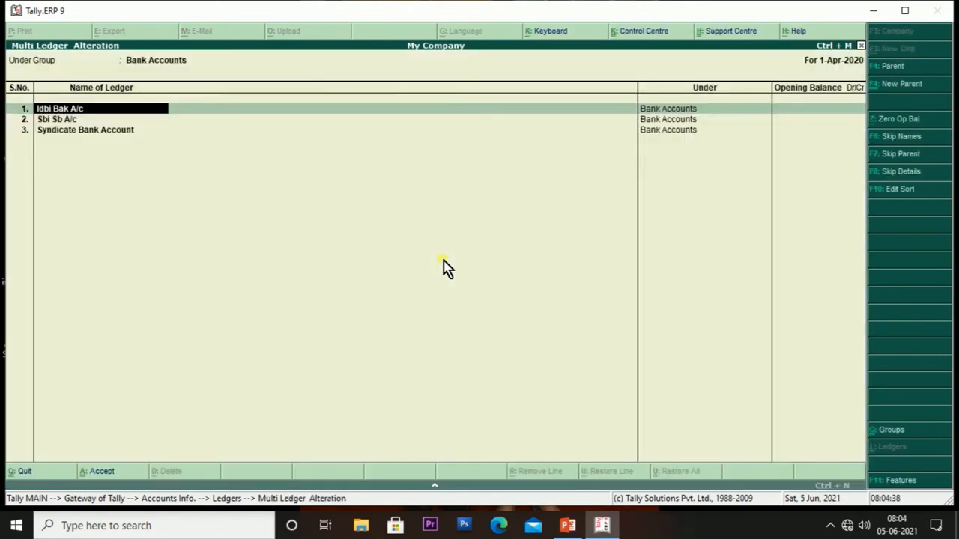
{"action": "key", "text": "Return"}
{"action": "key", "text": "Return"}
{"action": "key", "text": "Return"}
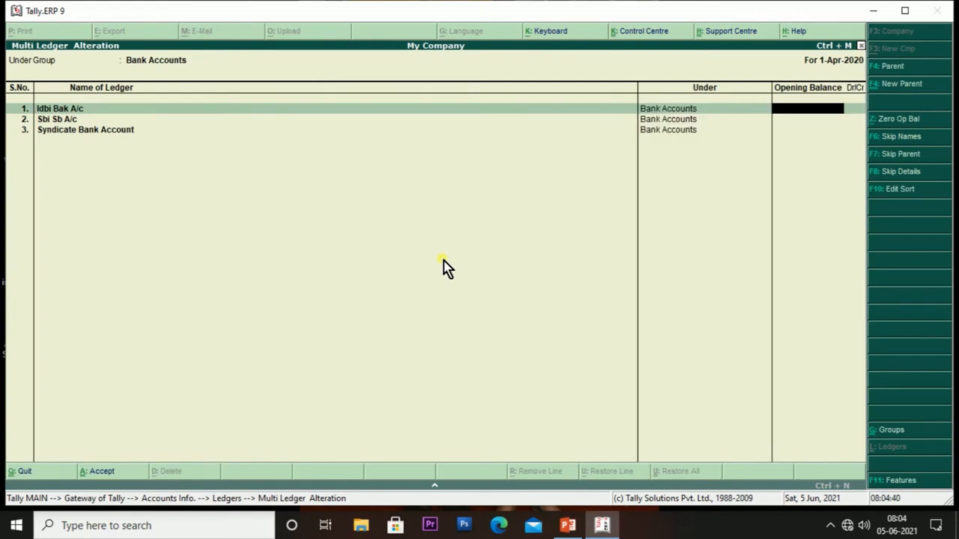
{"action": "key", "text": "Return"}
{"action": "key", "text": "Return"}
{"action": "key", "text": "Return"}
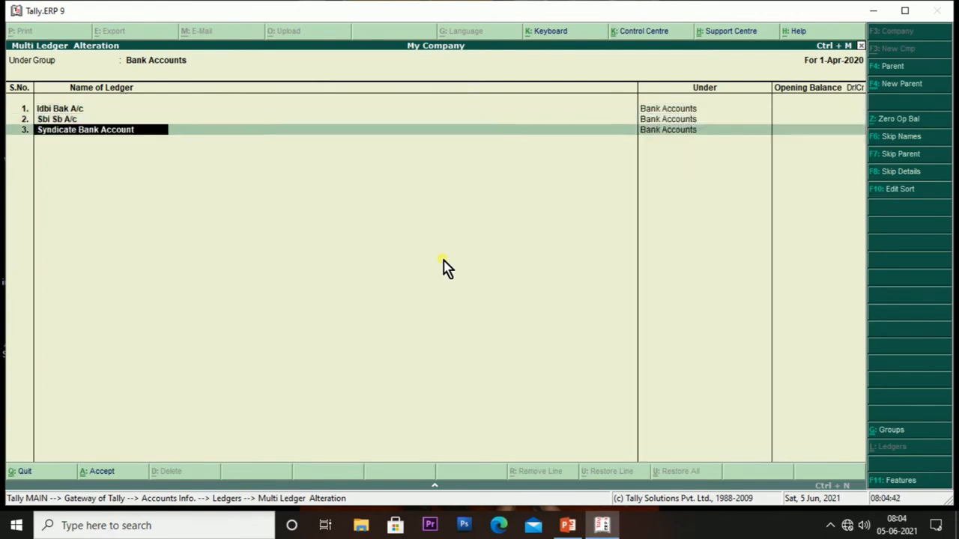
{"action": "key", "text": "BackSpace"}
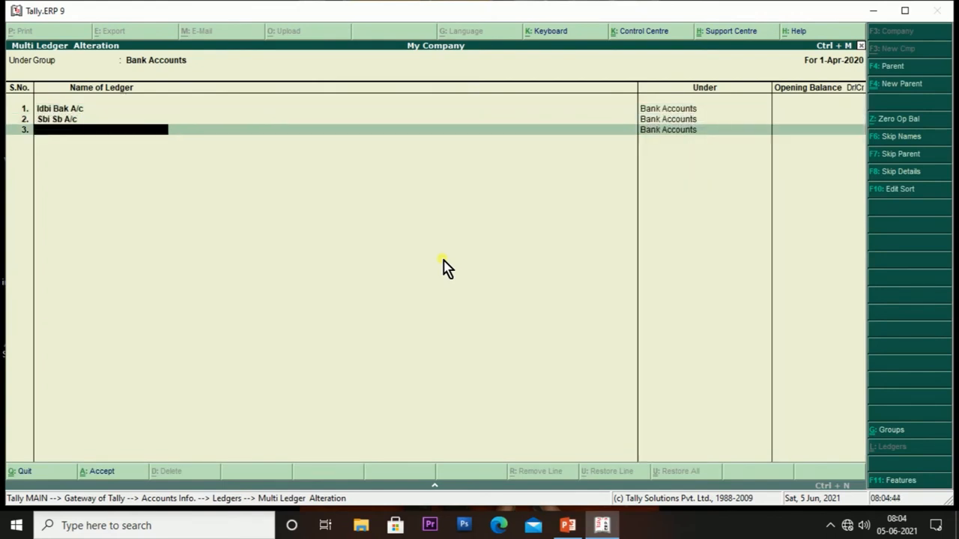
{"action": "key", "text": "Return"}
{"action": "key", "text": "Return"}
{"action": "key", "text": "Return"}
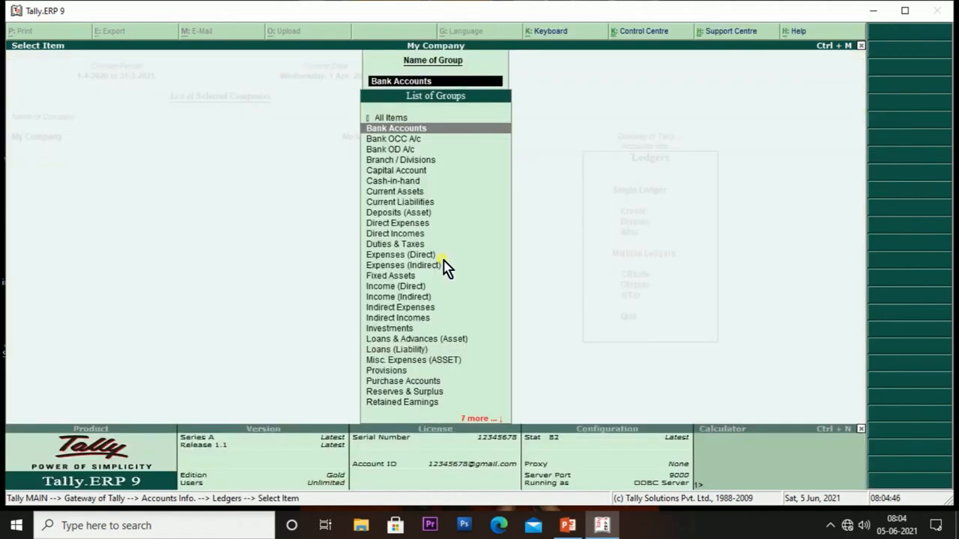
{"action": "key", "text": "Return"}
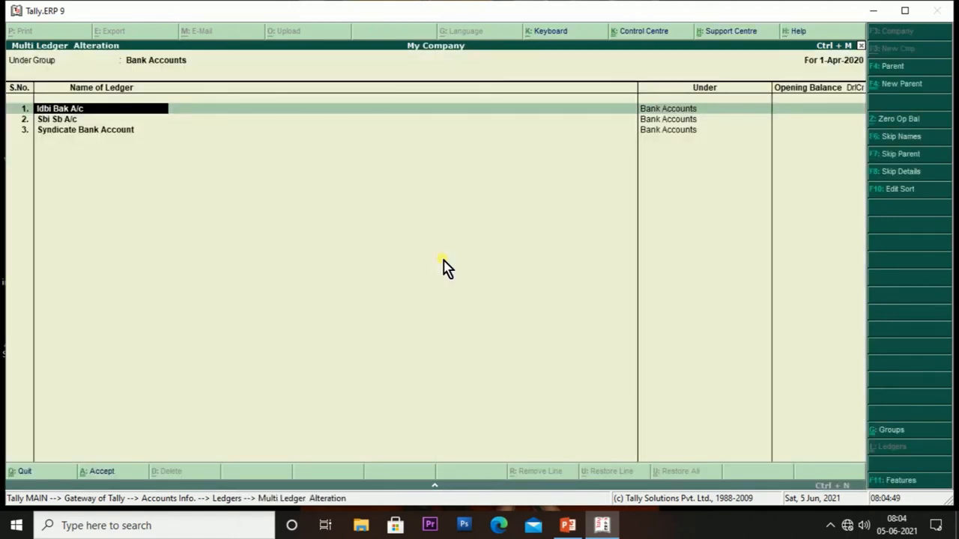
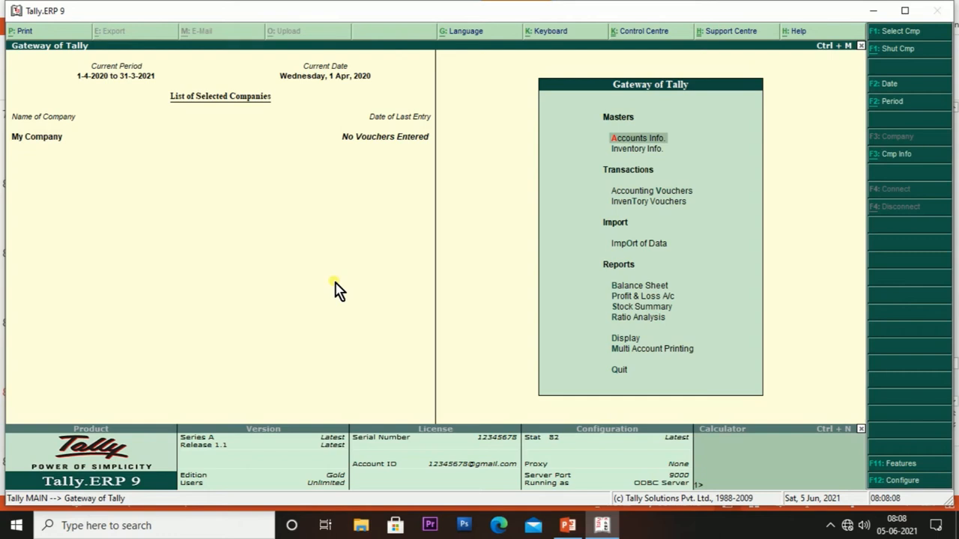
Display the list of voucher types from the company's accounts information
{"action": "key", "text": "Return"}
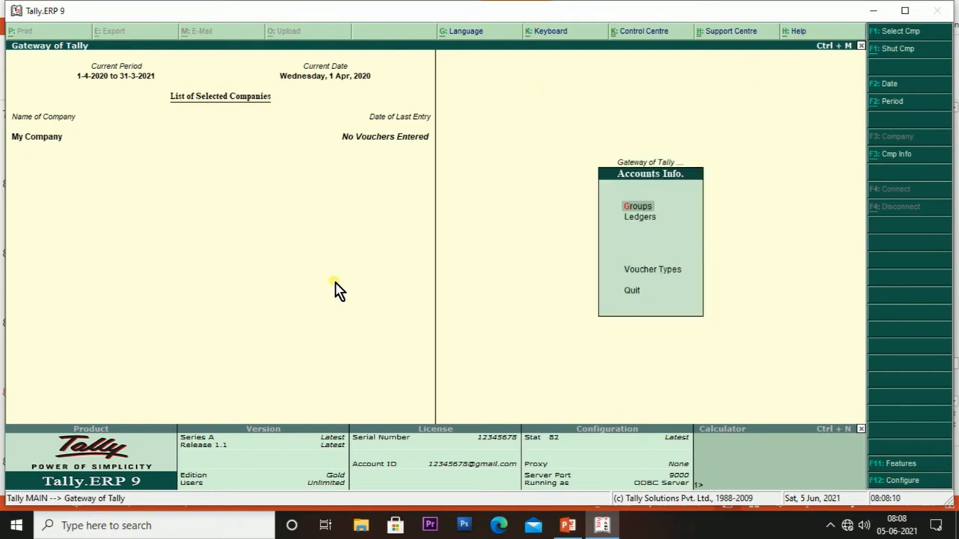
{"action": "key", "text": "Down"}
{"action": "key", "text": "Up"}
{"action": "key", "text": "Down"}
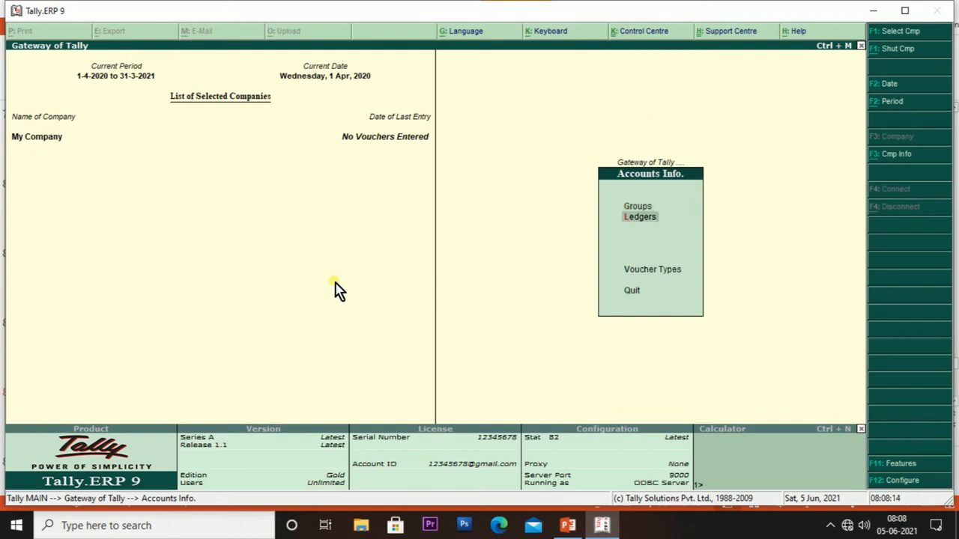
{"action": "key", "text": "Down"}
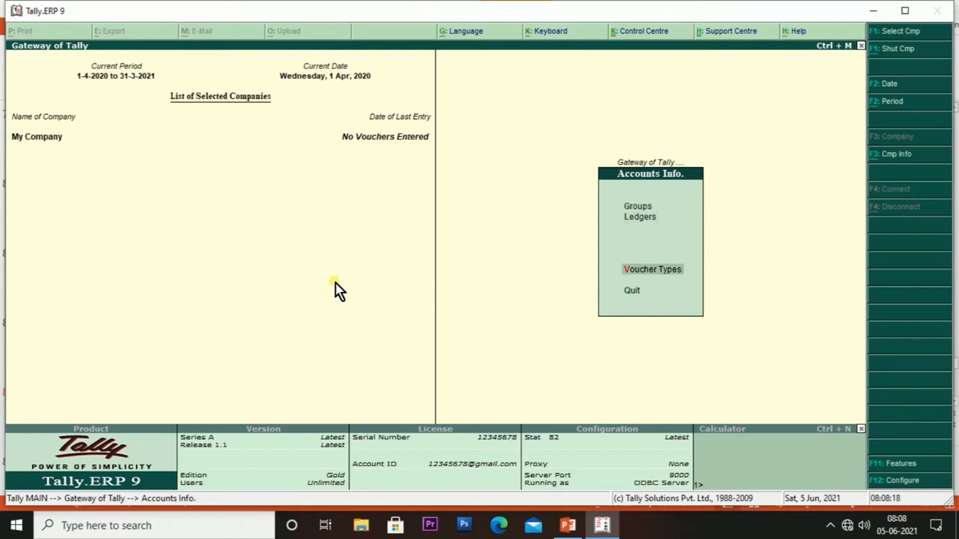
{"action": "key", "text": "Return"}
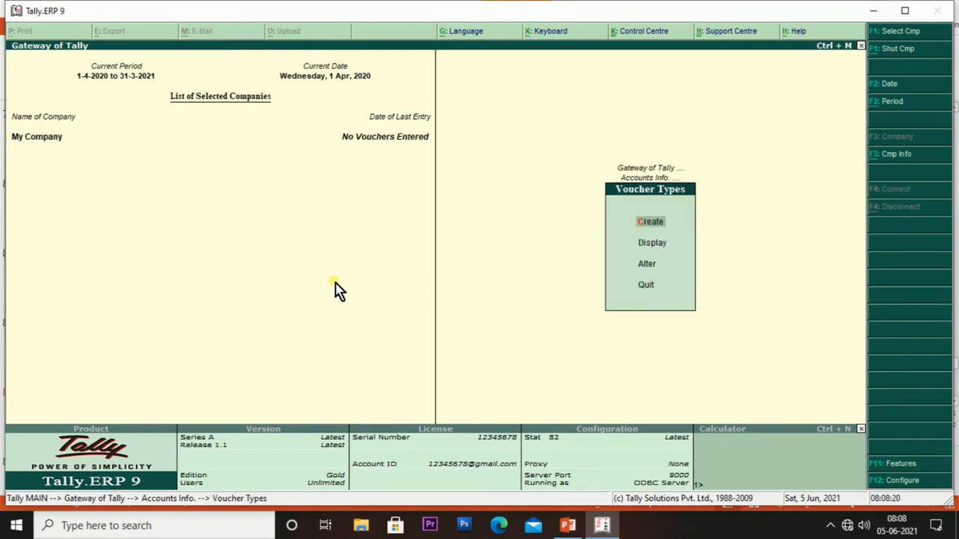
{"action": "key", "text": "Down"}
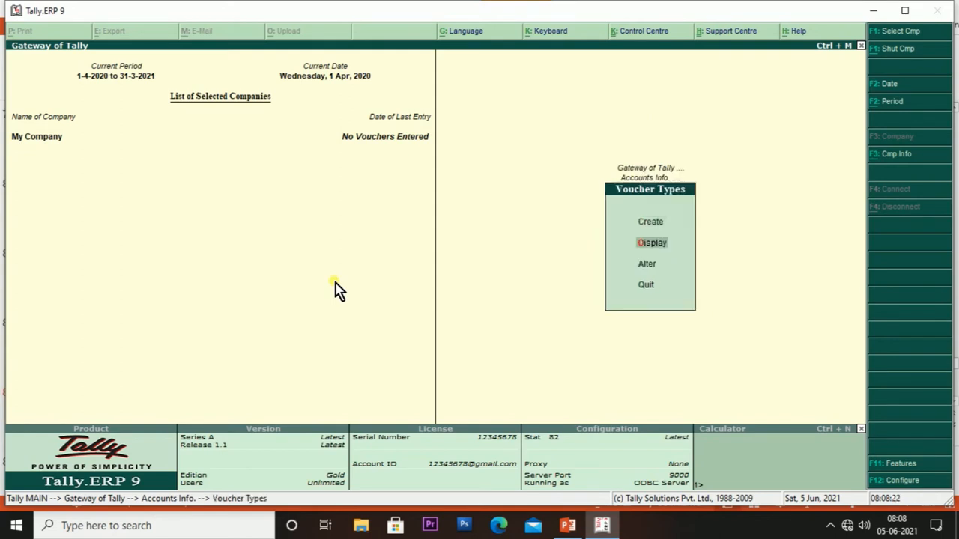
{"action": "key", "text": "Return"}
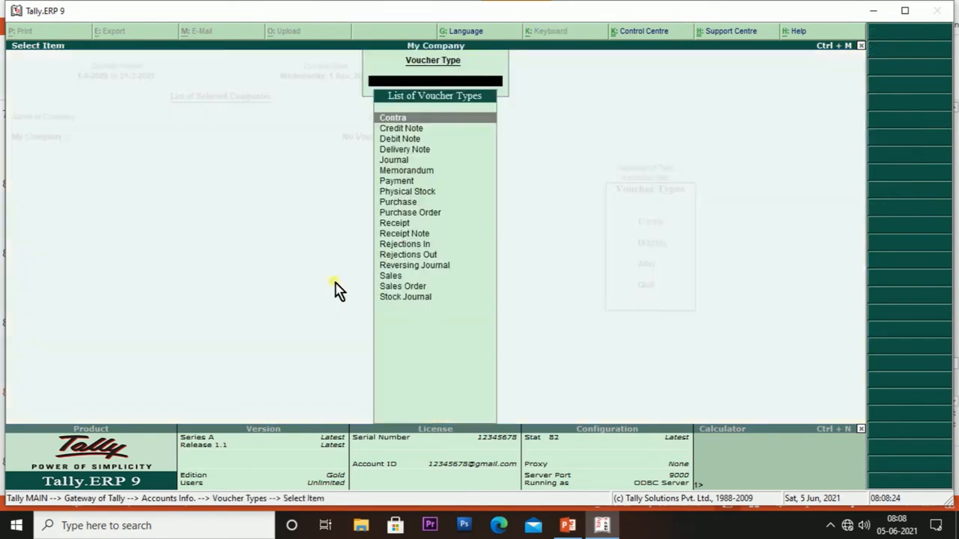
Review the predefined voucher types from Contra to Stock Journal, and return to the voucher type options
{"action": "key", "text": "Down"}
{"action": "key", "text": "Down"}
{"action": "key", "text": "Down"}
{"action": "key", "text": "Down"}
{"action": "key", "text": "Down"}
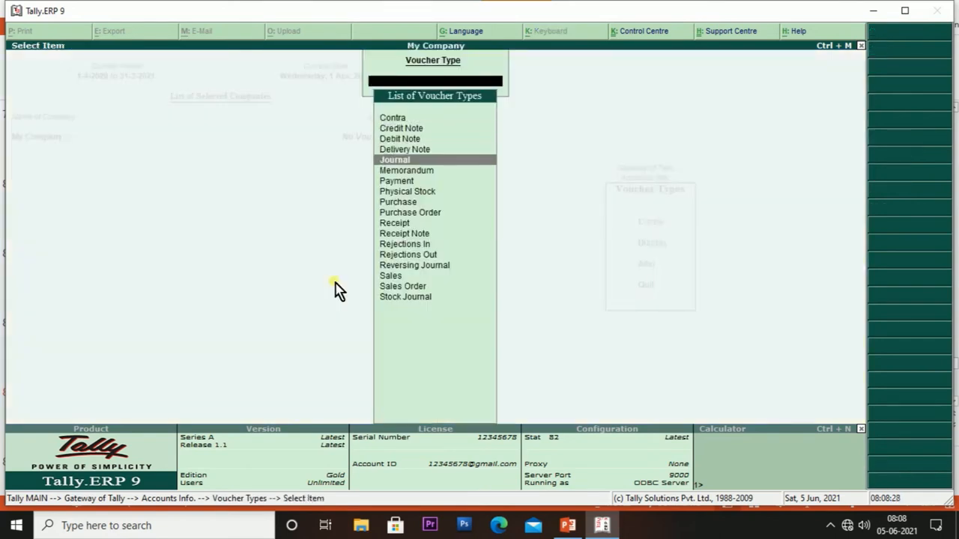
{"action": "key", "text": "Down"}
{"action": "key", "text": "Down"}
{"action": "key", "text": "Down"}
{"action": "key", "text": "Down"}
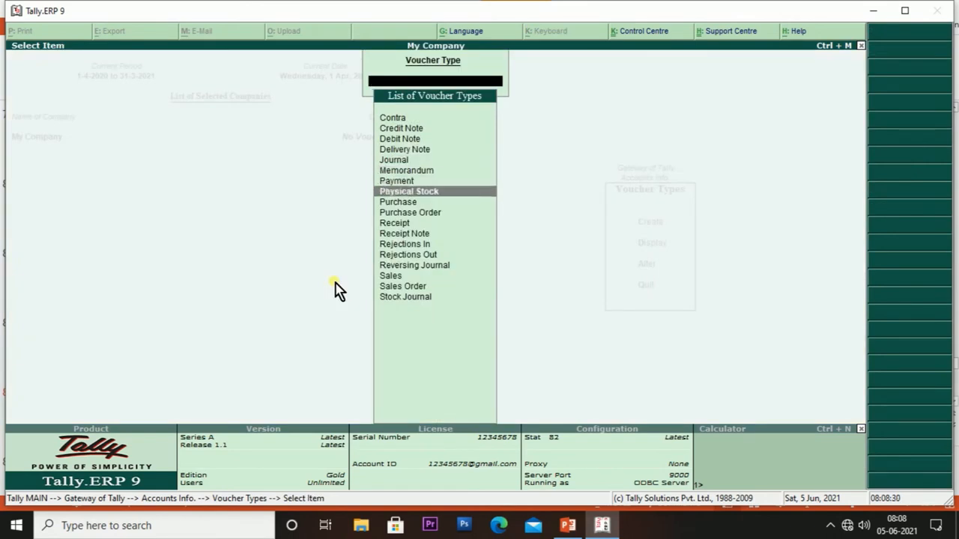
{"action": "key", "text": "Down"}
{"action": "key", "text": "Down"}
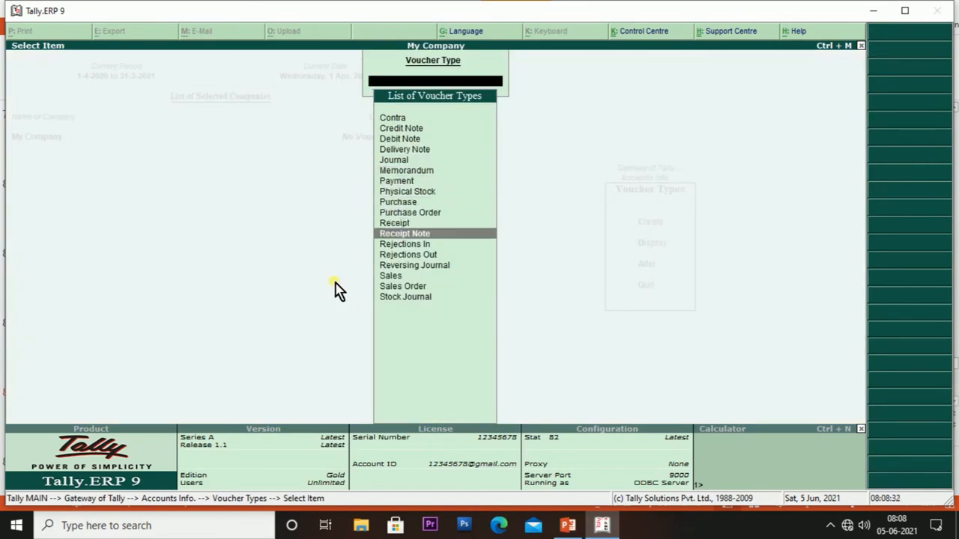
{"action": "key", "text": "Down"}
{"action": "key", "text": "Down"}
{"action": "key", "text": "Down"}
{"action": "key", "text": "Down"}
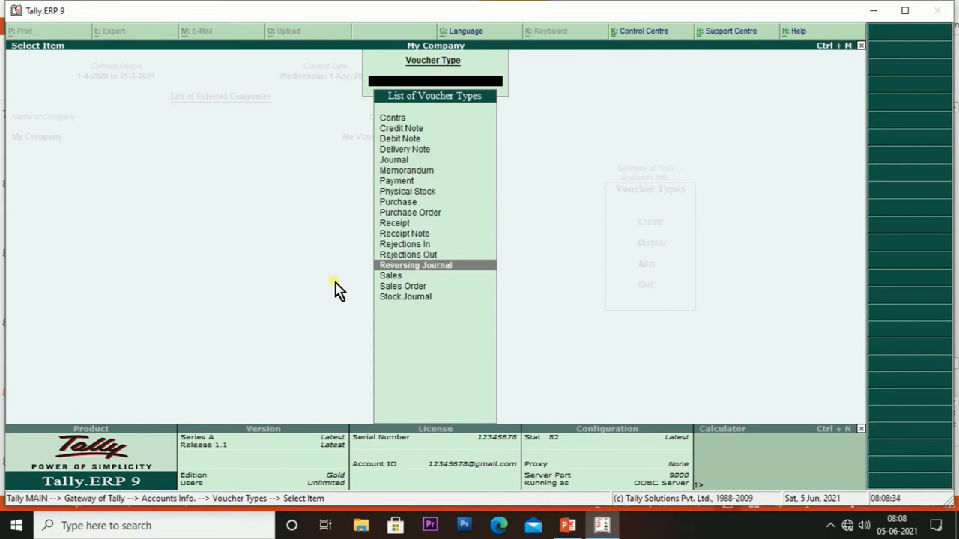
{"action": "key", "text": "Down"}
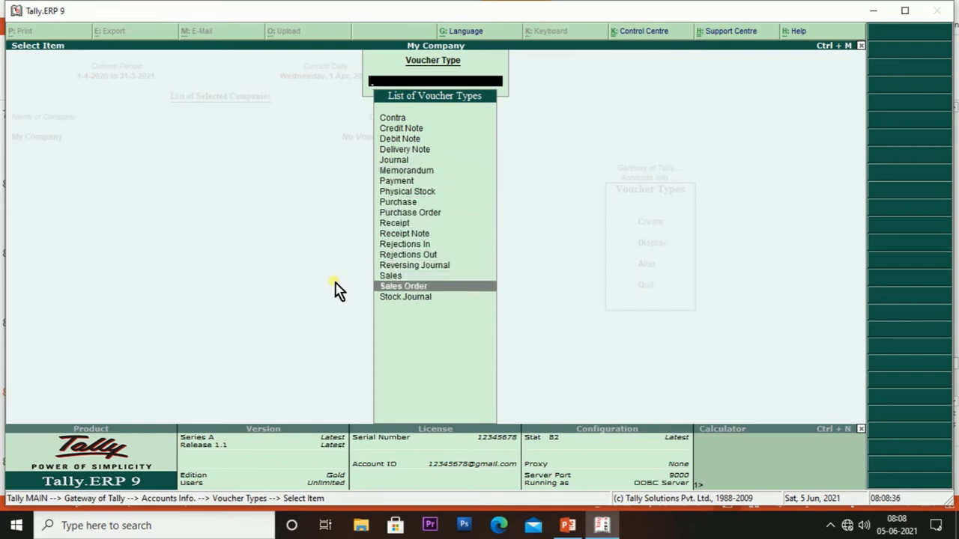
{"action": "key", "text": "Down"}
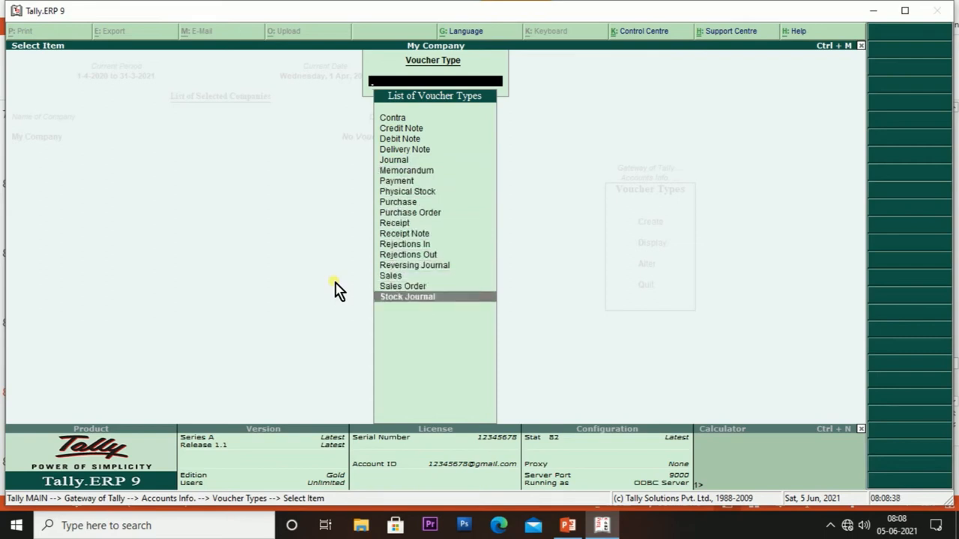
{"action": "key", "text": "Up"}
{"action": "key", "text": "Up"}
{"action": "key", "text": "Up"}
{"action": "key", "text": "Up"}
{"action": "key", "text": "Up"}
{"action": "key", "text": "Up"}
{"action": "key", "text": "Up"}
{"action": "key", "text": "Up"}
{"action": "key", "text": "Up"}
{"action": "key", "text": "Up"}
{"action": "key", "text": "Up"}
{"action": "key", "text": "Up"}
{"action": "key", "text": "Up"}
{"action": "key", "text": "Up"}
{"action": "key", "text": "Up"}
{"action": "key", "text": "Up"}
{"action": "key", "text": "Up"}
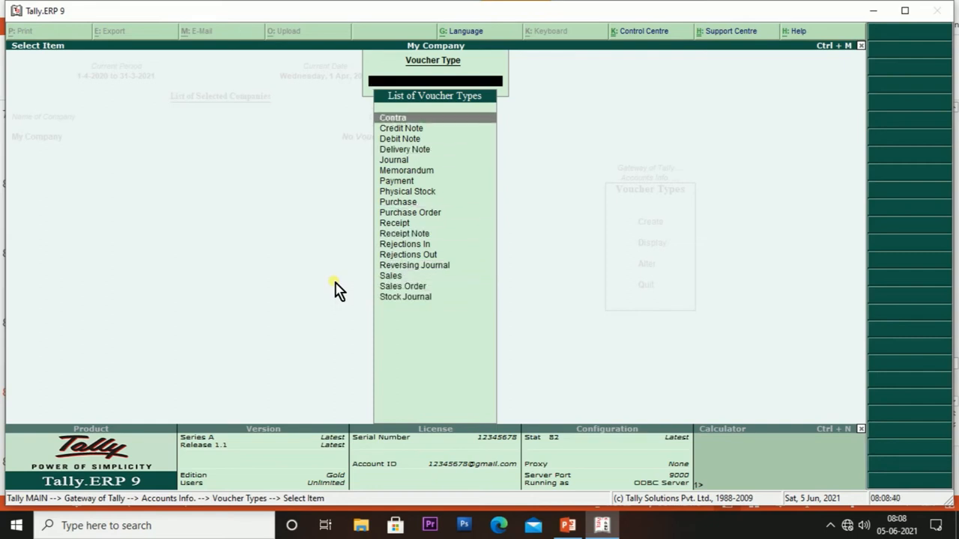
{"action": "key", "text": "Down"}
{"action": "key", "text": "Down"}
{"action": "key", "text": "Down"}
{"action": "key", "text": "Down"}
{"action": "key", "text": "Down"}
{"action": "key", "text": "Down"}
{"action": "key", "text": "Down"}
{"action": "key", "text": "Down"}
{"action": "key", "text": "Down"}
{"action": "key", "text": "Down"}
{"action": "key", "text": "Down"}
{"action": "key", "text": "Down"}
{"action": "key", "text": "Down"}
{"action": "key", "text": "Down"}
{"action": "key", "text": "Down"}
{"action": "key", "text": "Down"}
{"action": "key", "text": "Down"}
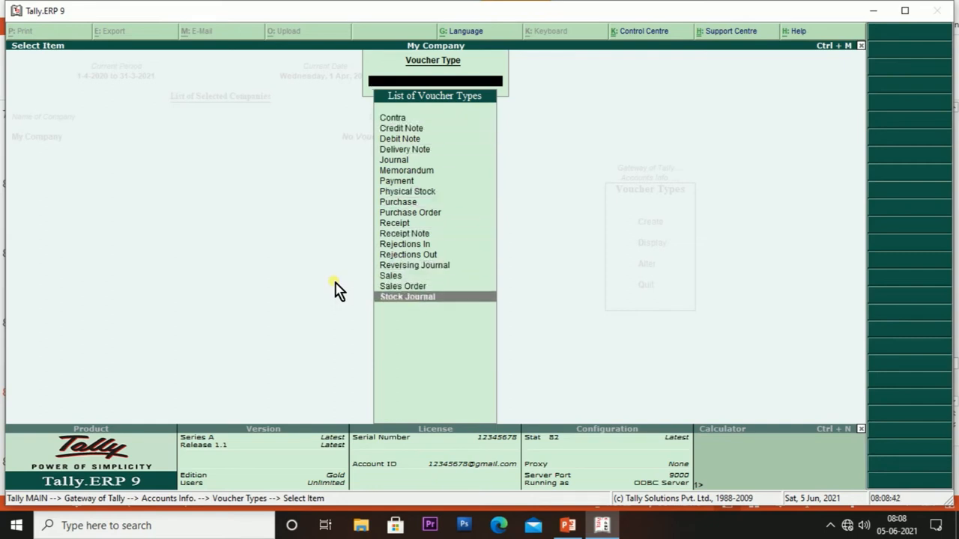
{"action": "key", "text": "Escape"}
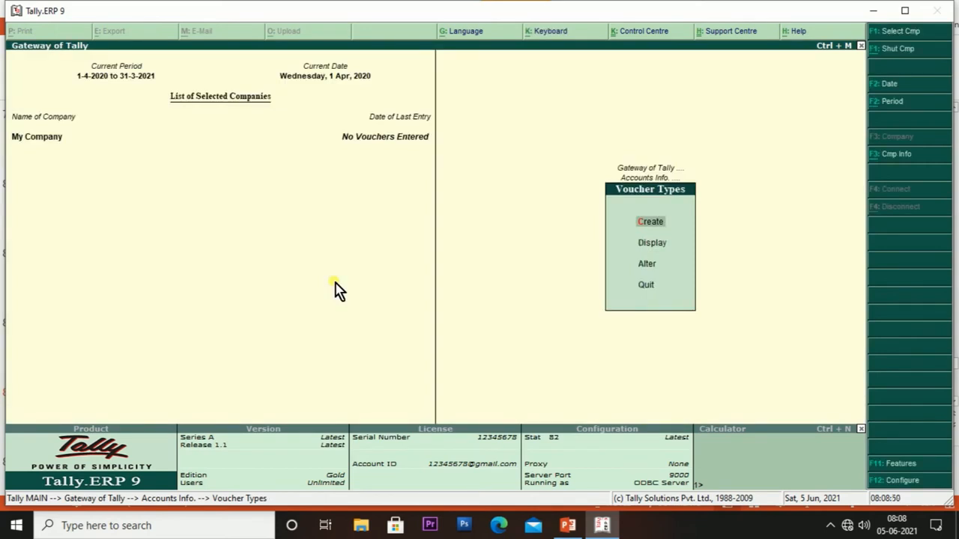
Start a new voucher type named Sales Invoice and leave its alias blank
{"action": "key", "text": "Return"}
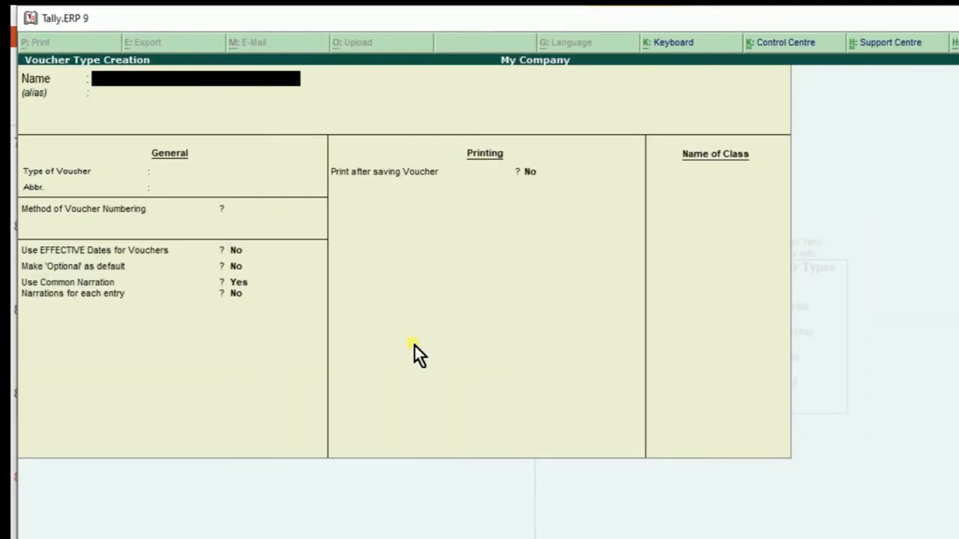
{"action": "type", "text": "Sales Invoice"}
{"action": "key", "text": "Return"}
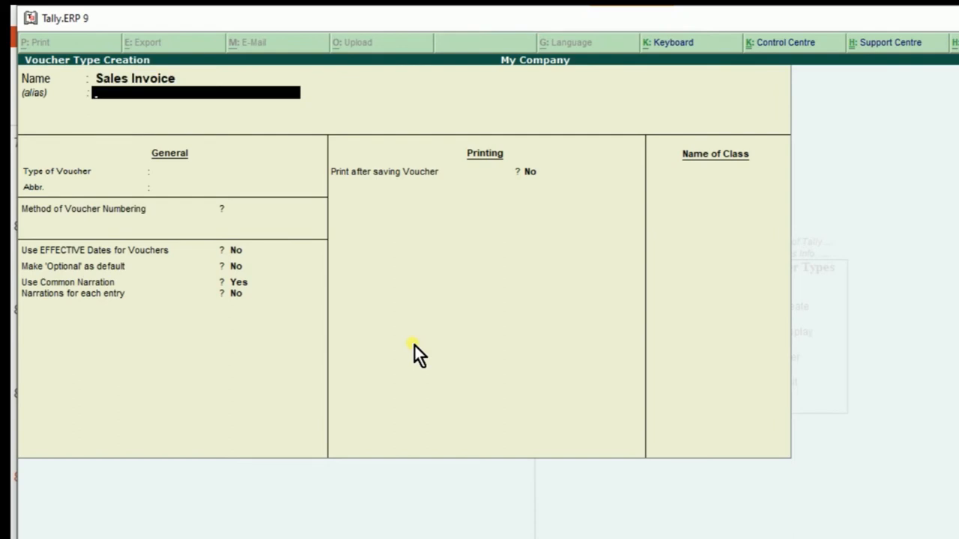
{"action": "key", "text": "Return"}
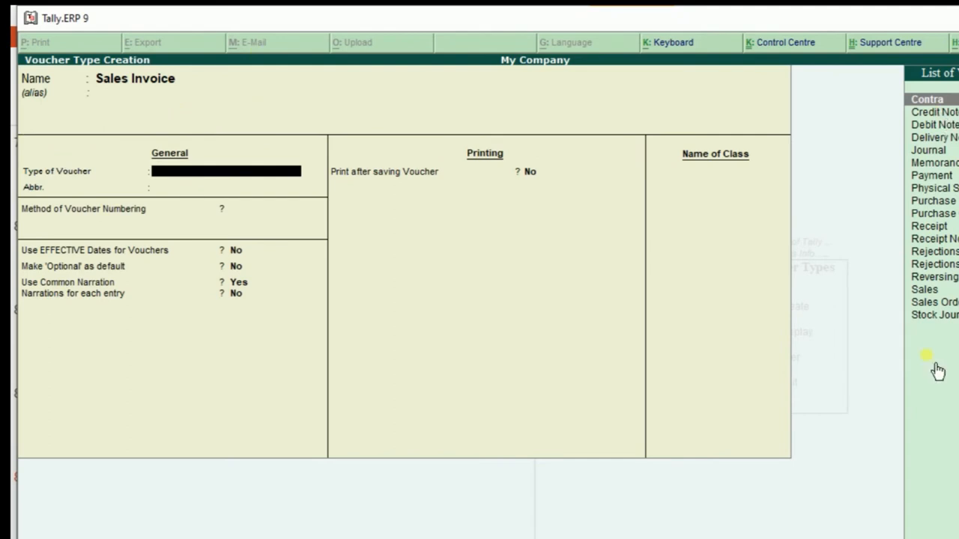
Set the type of voucher to Sales and accept Sale as its abbreviation
{"action": "key", "text": "Down"}
{"action": "key", "text": "Down"}
{"action": "key", "text": "Down"}
{"action": "key", "text": "Down"}
{"action": "key", "text": "Down"}
{"action": "key", "text": "Down"}
{"action": "key", "text": "Down"}
{"action": "key", "text": "Down"}
{"action": "key", "text": "Down"}
{"action": "key", "text": "Down"}
{"action": "key", "text": "Down"}
{"action": "key", "text": "Down"}
{"action": "key", "text": "Down"}
{"action": "key", "text": "Down"}
{"action": "key", "text": "Down"}
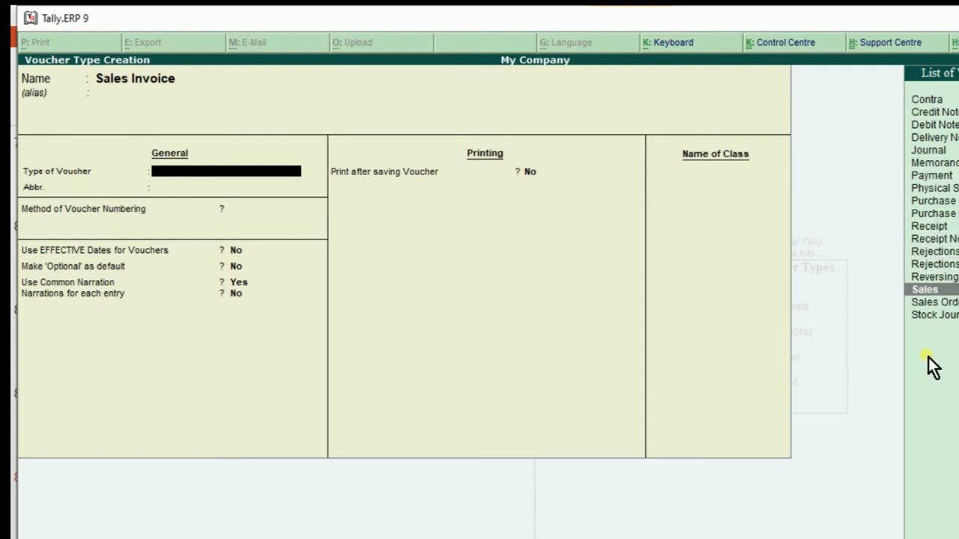
{"action": "key", "text": "Return"}
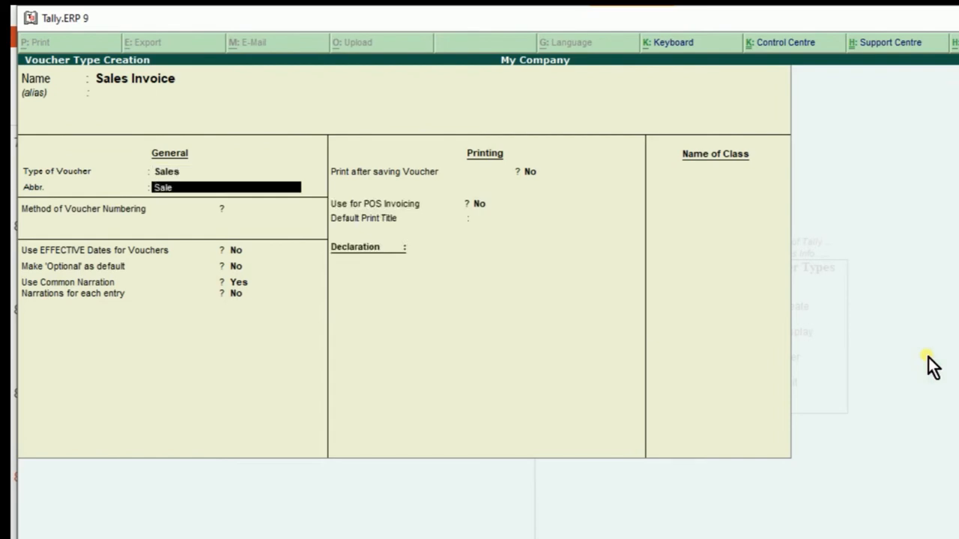
{"action": "key", "text": "Return"}
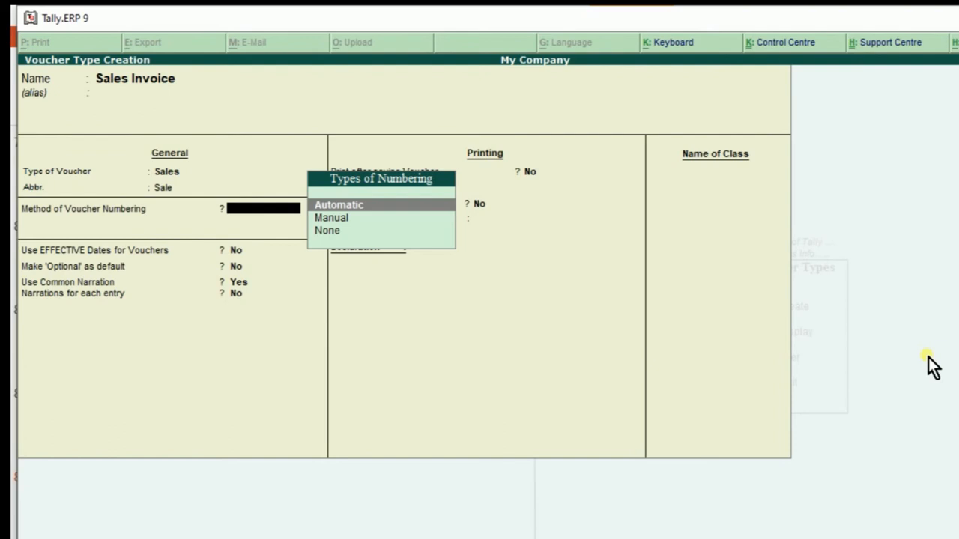
Set voucher numbering to Manual with Prevent Duplicates at Yes, and enable effective dates for vouchers
{"action": "key", "text": "Down"}
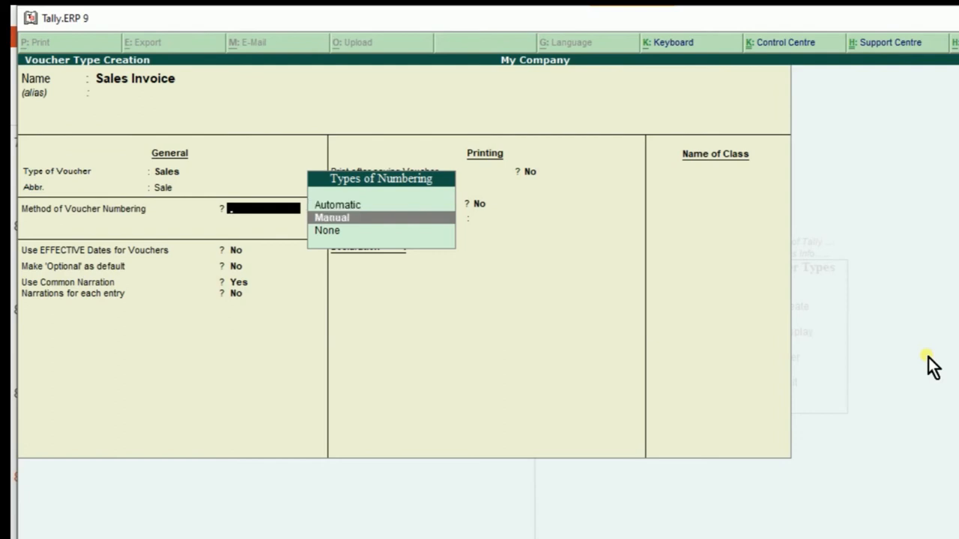
{"action": "key", "text": "Return"}
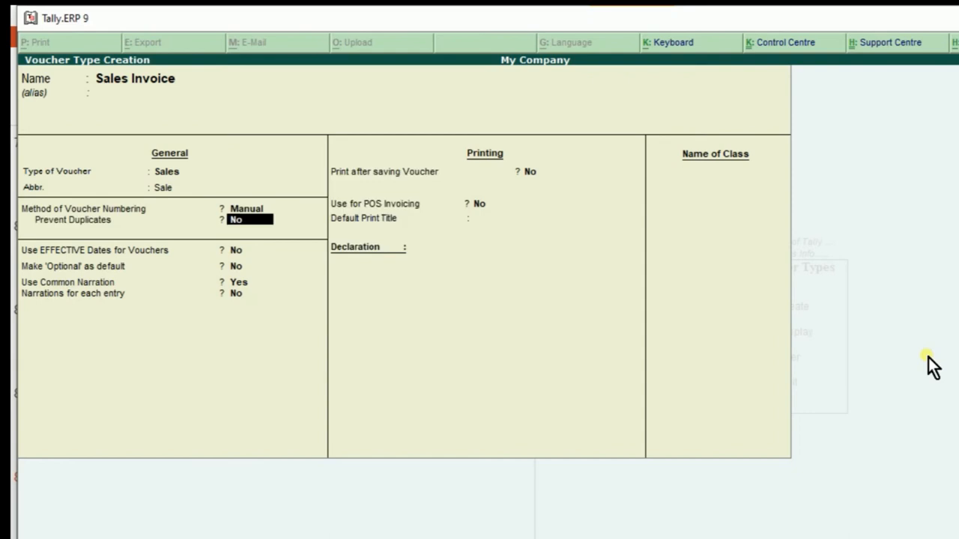
{"action": "type", "text": "y"}
{"action": "key", "text": "Return"}
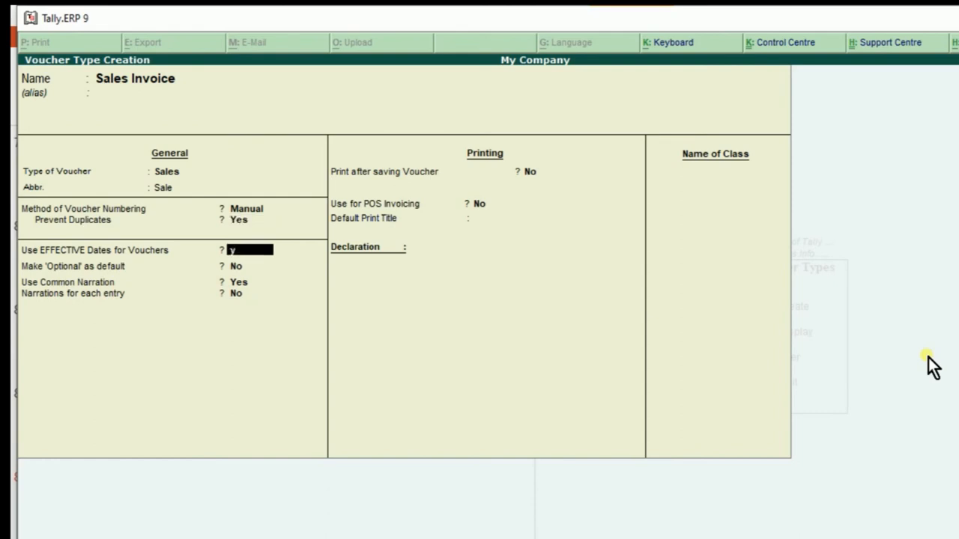
{"action": "key", "text": "y"}
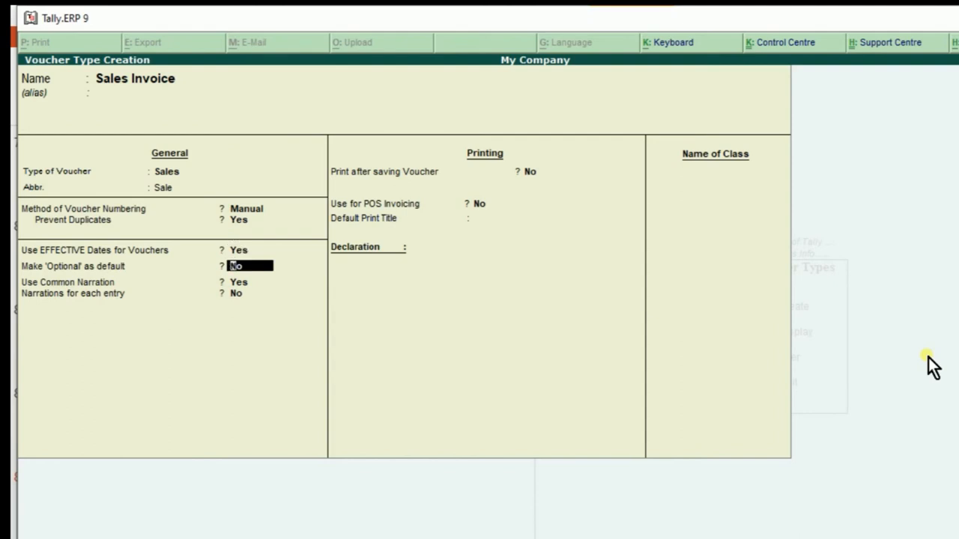
Keep 'Optional' as default at No, common narration at Yes, and narrations for each entry at No
{"action": "key", "text": "Return"}
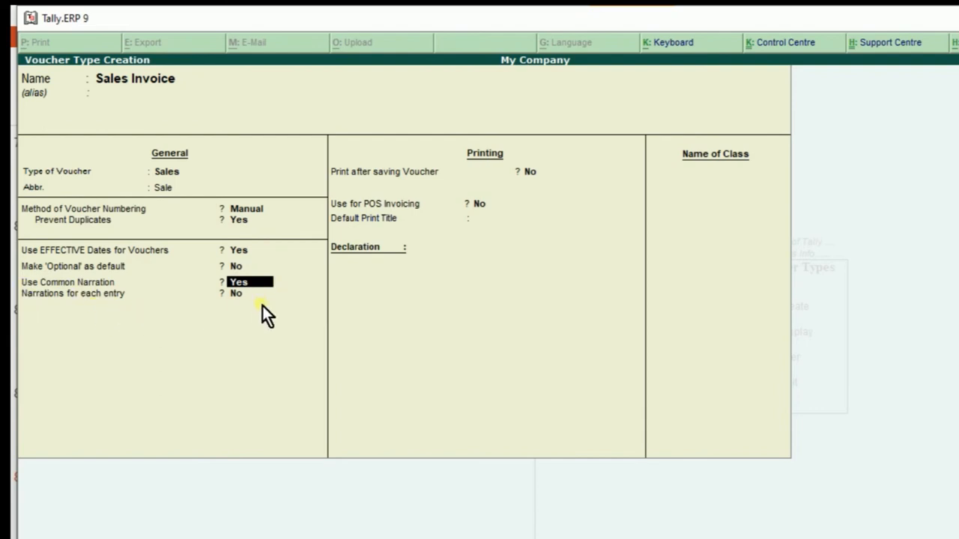
{"action": "key", "text": "Return"}
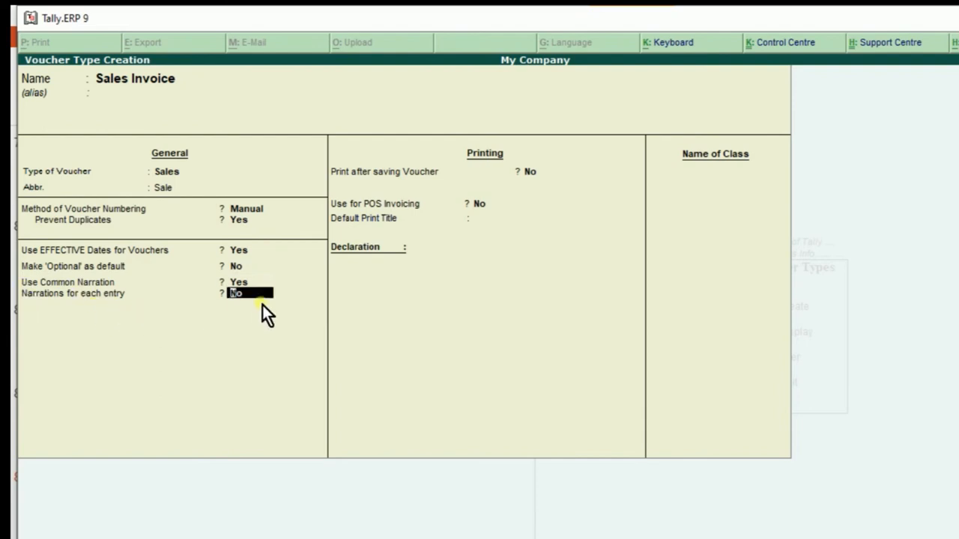
{"action": "key", "text": "Return"}
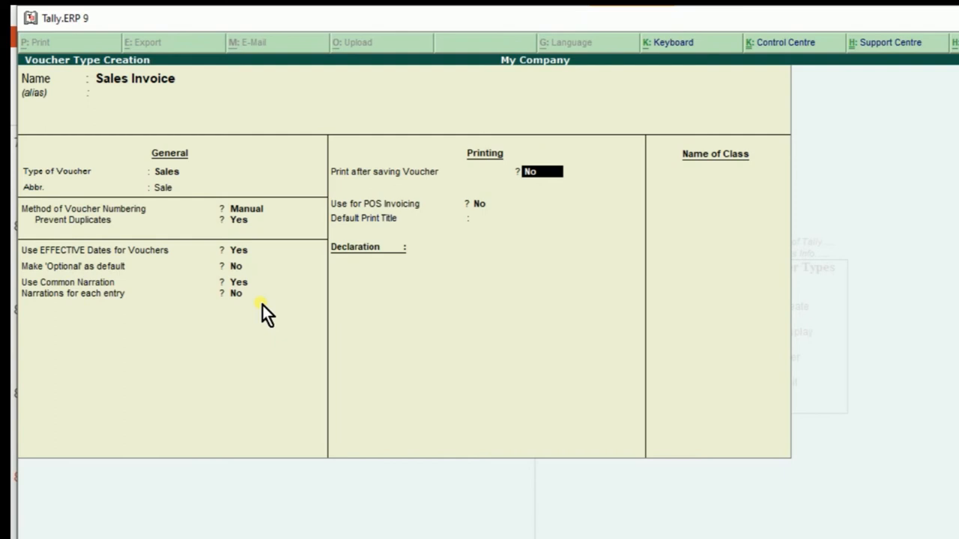
Leave printing and POS invoicing at No with print title, declaration and class blank, and save the Sales Invoice voucher type
{"action": "key", "text": "Return"}
{"action": "key", "text": "Return"}
{"action": "key", "text": "Return"}
{"action": "key", "text": "Return"}
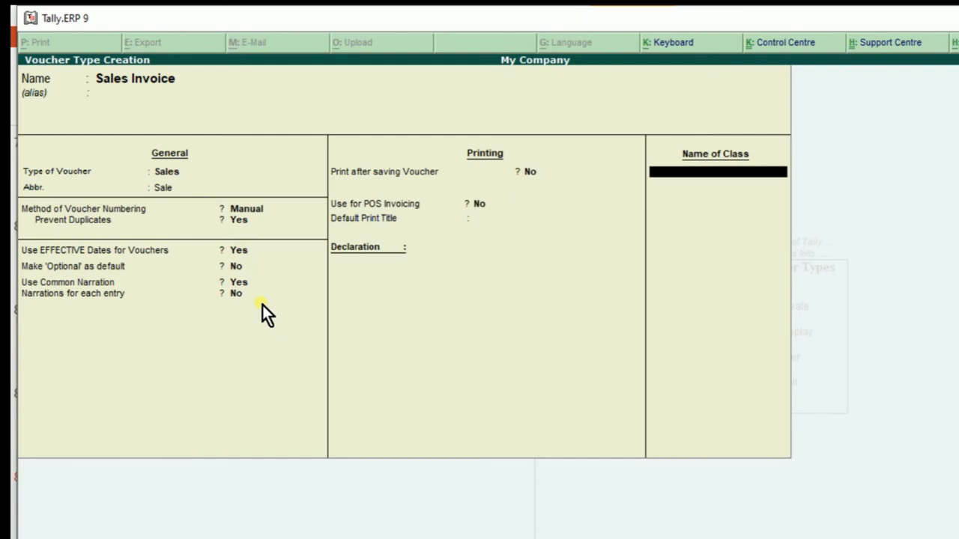
{"action": "key", "text": "BackSpace"}
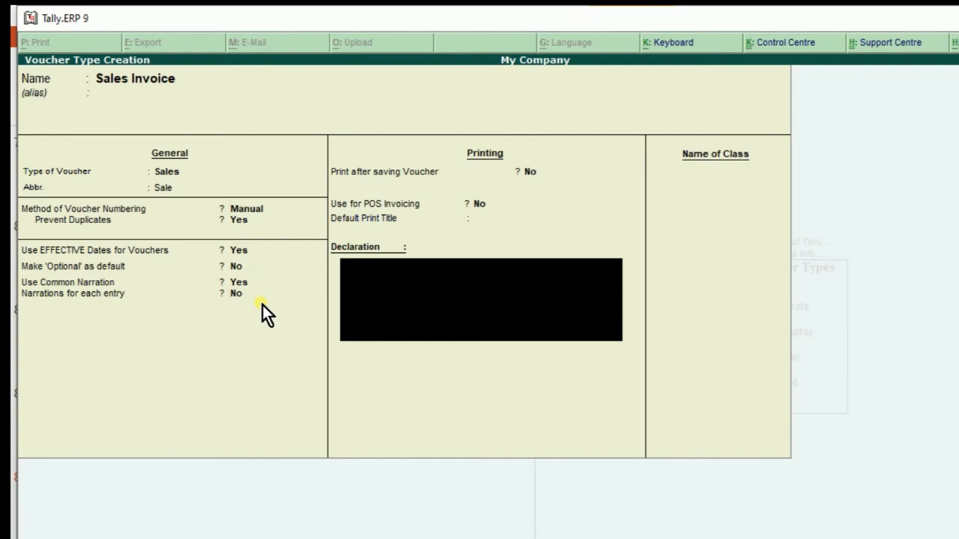
{"action": "key", "text": "Return"}
{"action": "key", "text": "Return"}
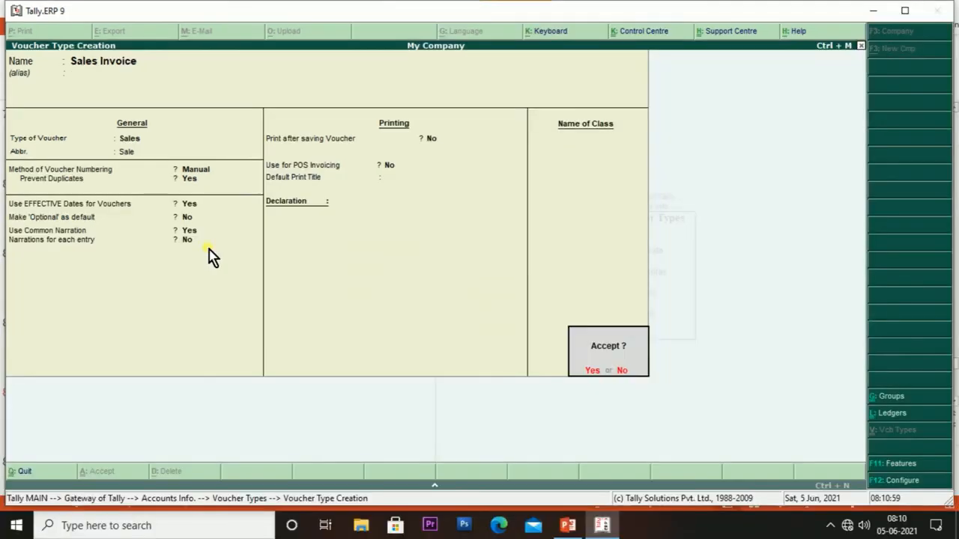
{"action": "key", "text": "y"}
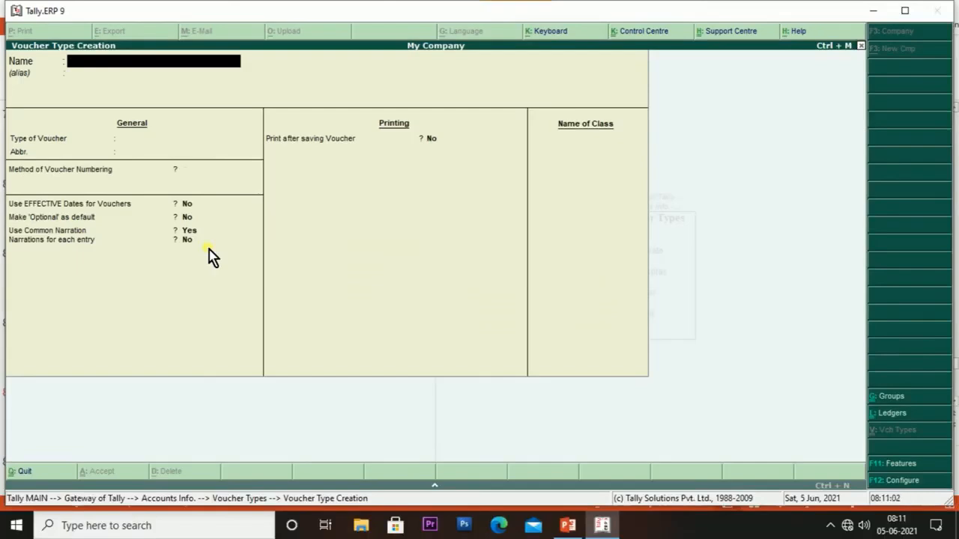
Leave voucher type creation and return to the Gateway of Tally without quitting the program
{"action": "key", "text": "Escape"}
{"action": "key", "text": "y"}
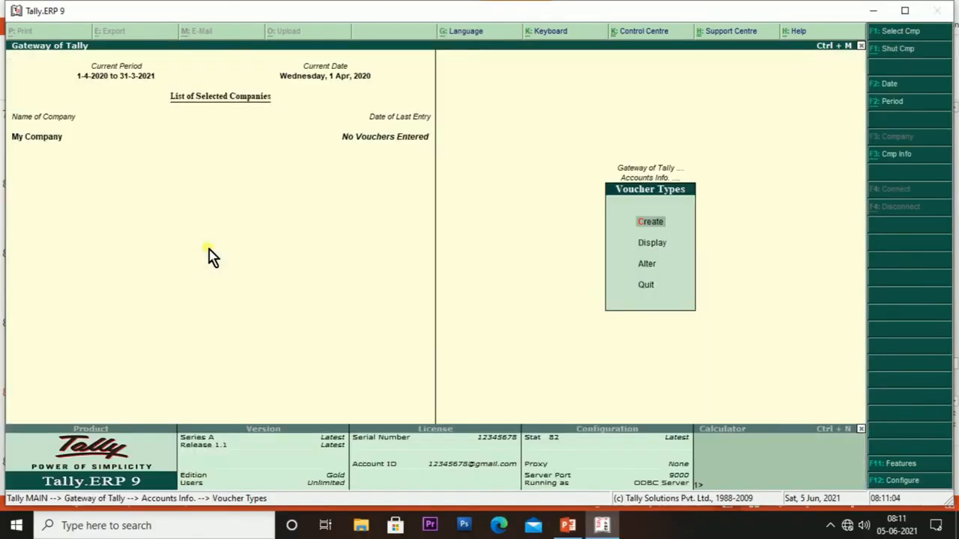
{"action": "key", "text": "Escape"}
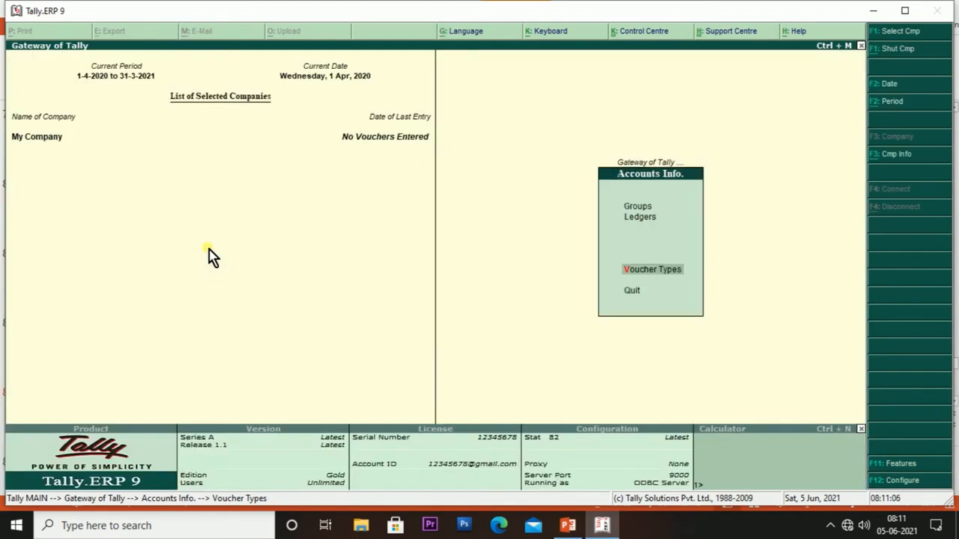
{"action": "key", "text": "Escape"}
{"action": "key", "text": "Escape"}
{"action": "key", "text": "n"}
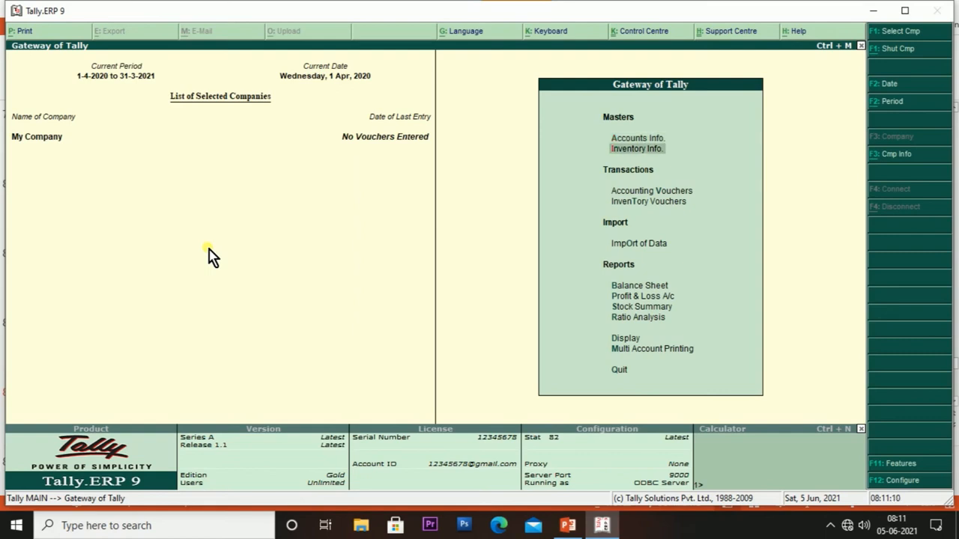
Display the saved Sales Invoice voucher type to review its settings, and return to the voucher type options
{"action": "key", "text": "Return"}
{"action": "key", "text": "Down"}
{"action": "key", "text": "Down"}
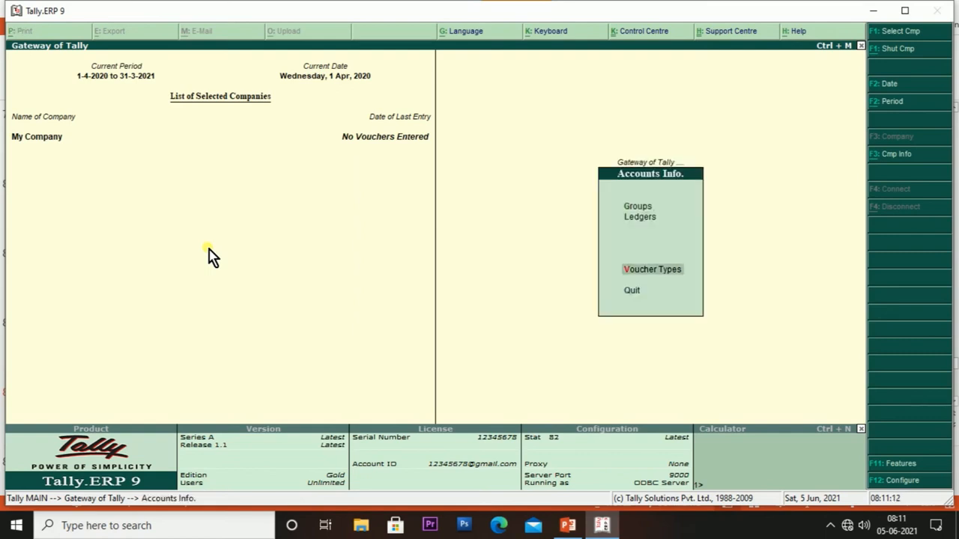
{"action": "key", "text": "Return"}
{"action": "key", "text": "Down"}
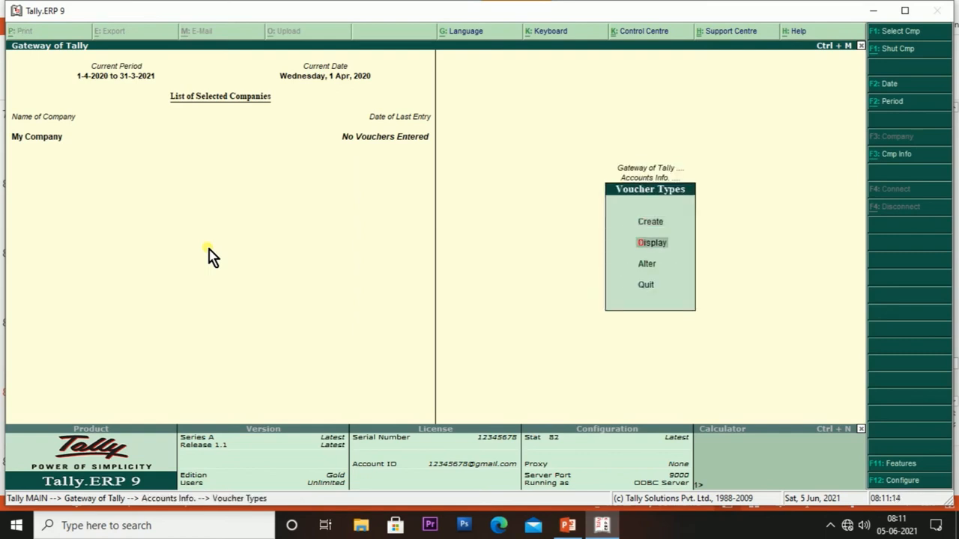
{"action": "key", "text": "Return"}
{"action": "key", "text": "Down"}
{"action": "key", "text": "Down"}
{"action": "key", "text": "Down"}
{"action": "key", "text": "Down"}
{"action": "key", "text": "Down"}
{"action": "key", "text": "Down"}
{"action": "key", "text": "Down"}
{"action": "key", "text": "Down"}
{"action": "key", "text": "Down"}
{"action": "key", "text": "Down"}
{"action": "key", "text": "Down"}
{"action": "key", "text": "Down"}
{"action": "key", "text": "Down"}
{"action": "key", "text": "Down"}
{"action": "key", "text": "Down"}
{"action": "key", "text": "Down"}
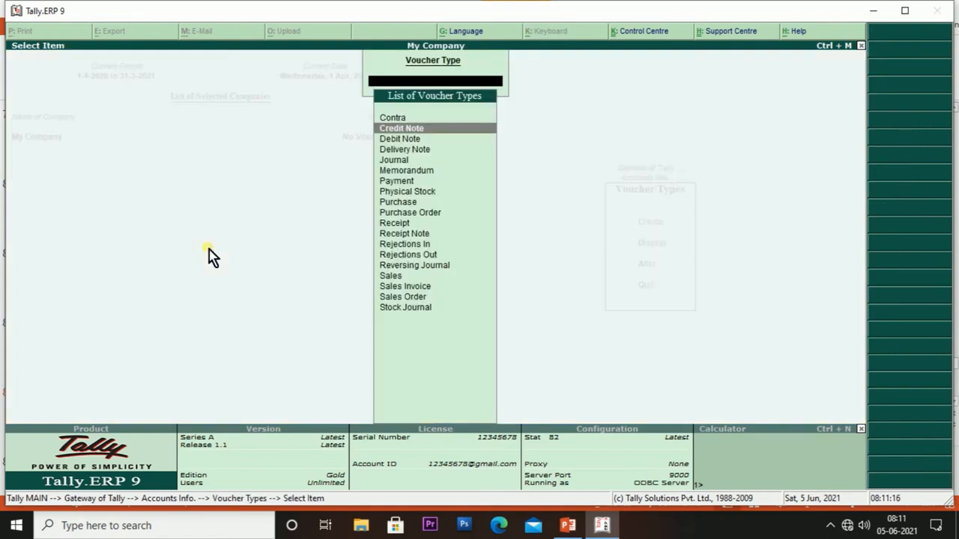
{"action": "key", "text": "Return"}
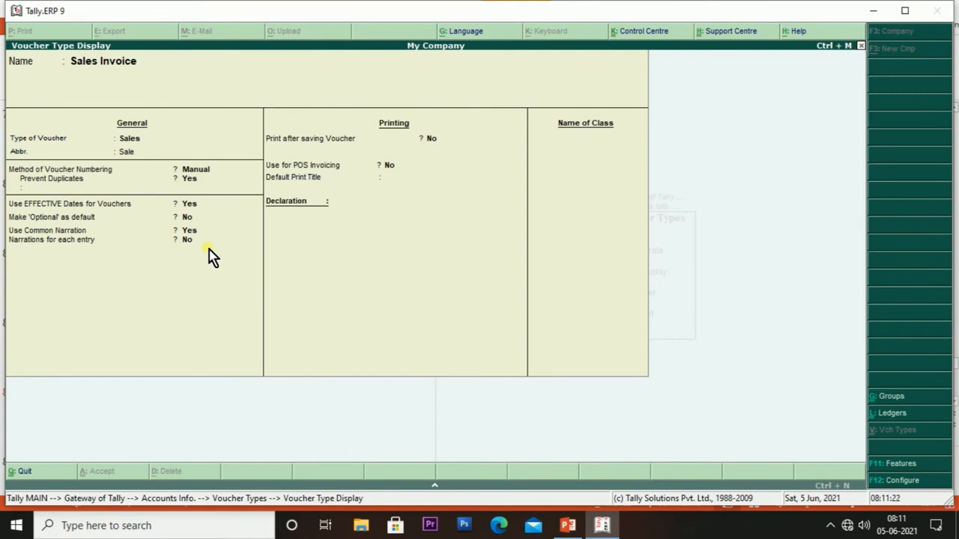
{"action": "key", "text": "Escape"}
{"action": "key", "text": "Escape"}
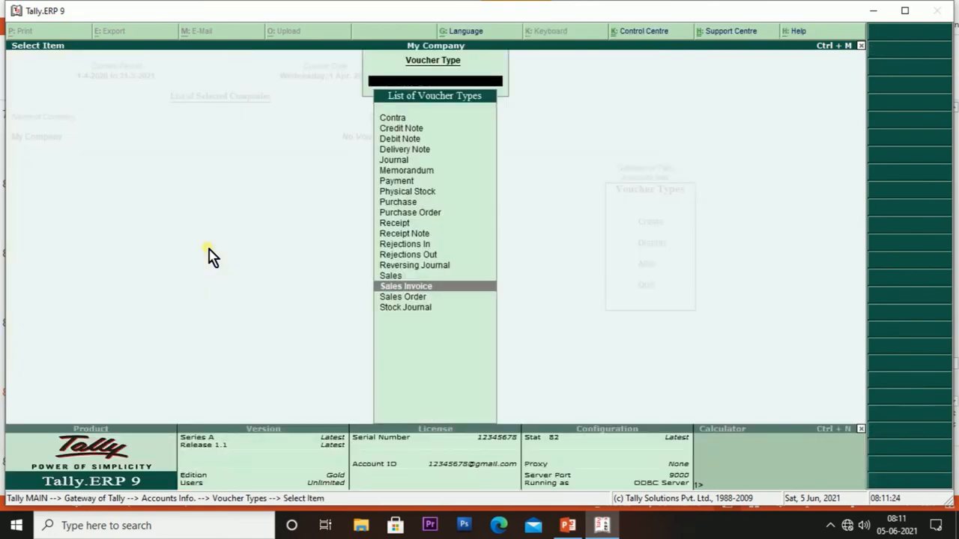
{"action": "key", "text": "Escape"}
Examine the Sales Invoice voucher type in alteration mode, and return to the Gateway of Tally without saving changes
{"action": "key", "text": "Down"}
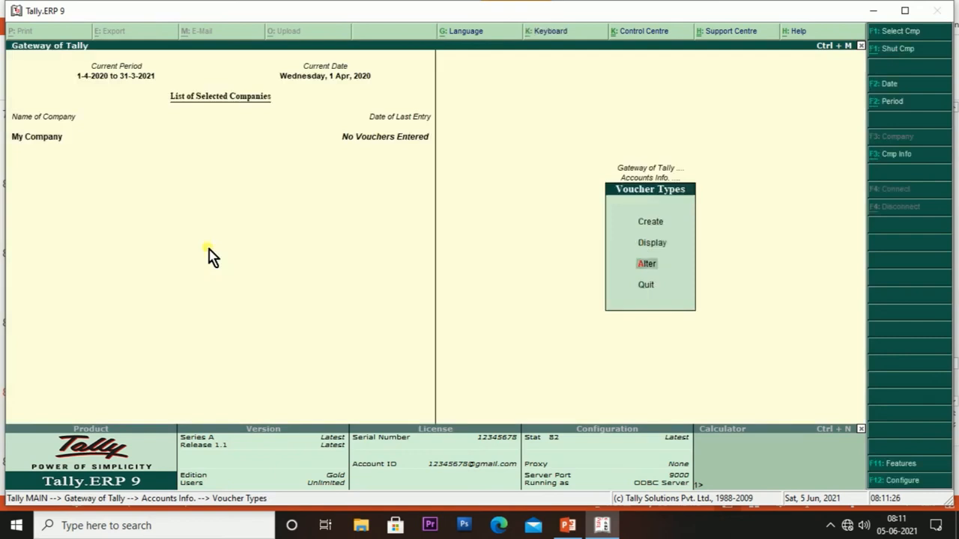
{"action": "key", "text": "Return"}
{"action": "key", "text": "Down"}
{"action": "key", "text": "Down"}
{"action": "key", "text": "Down"}
{"action": "key", "text": "Down"}
{"action": "key", "text": "Down"}
{"action": "key", "text": "Down"}
{"action": "key", "text": "Down"}
{"action": "key", "text": "Down"}
{"action": "key", "text": "Down"}
{"action": "key", "text": "Down"}
{"action": "key", "text": "Down"}
{"action": "key", "text": "Down"}
{"action": "key", "text": "Down"}
{"action": "key", "text": "Down"}
{"action": "key", "text": "Down"}
{"action": "key", "text": "Down"}
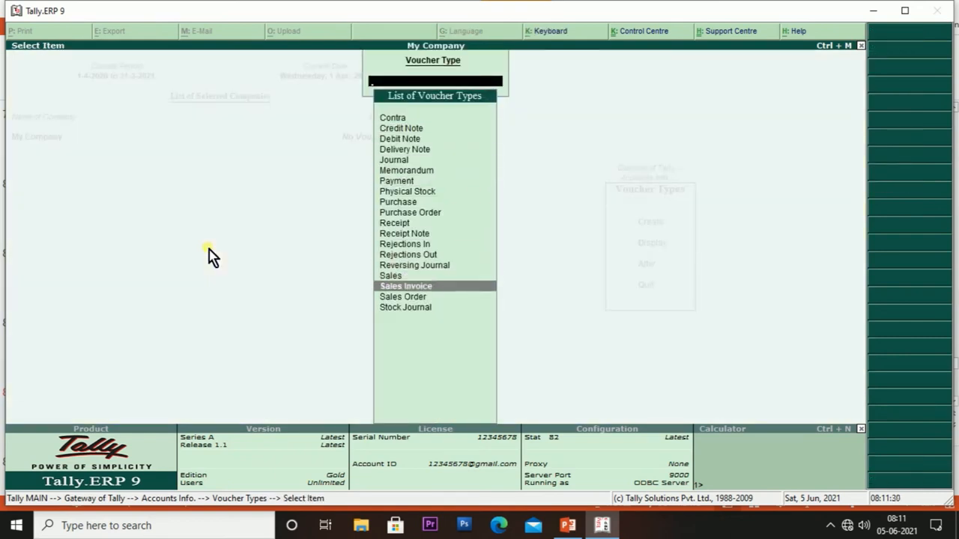
{"action": "key", "text": "Return"}
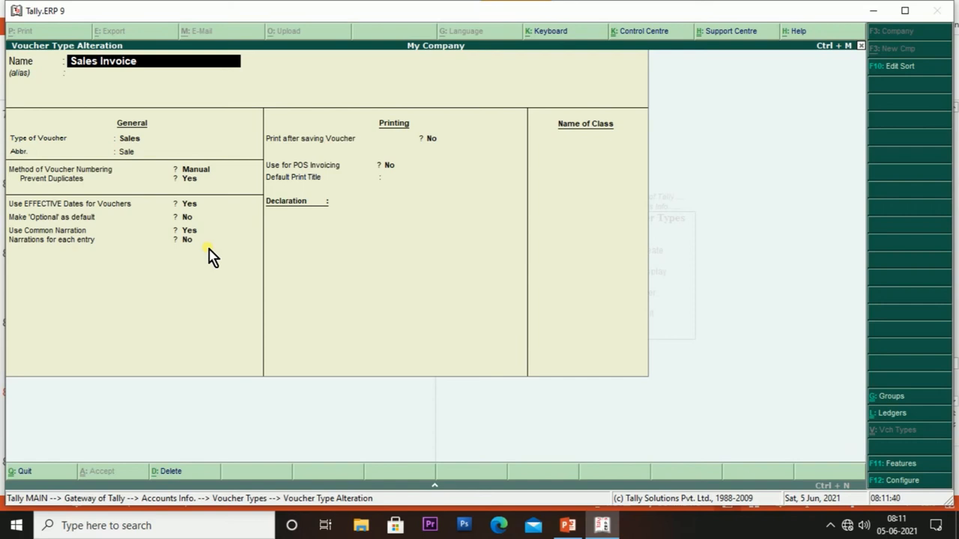
{"action": "key", "text": "Escape"}
{"action": "key", "text": "Escape"}
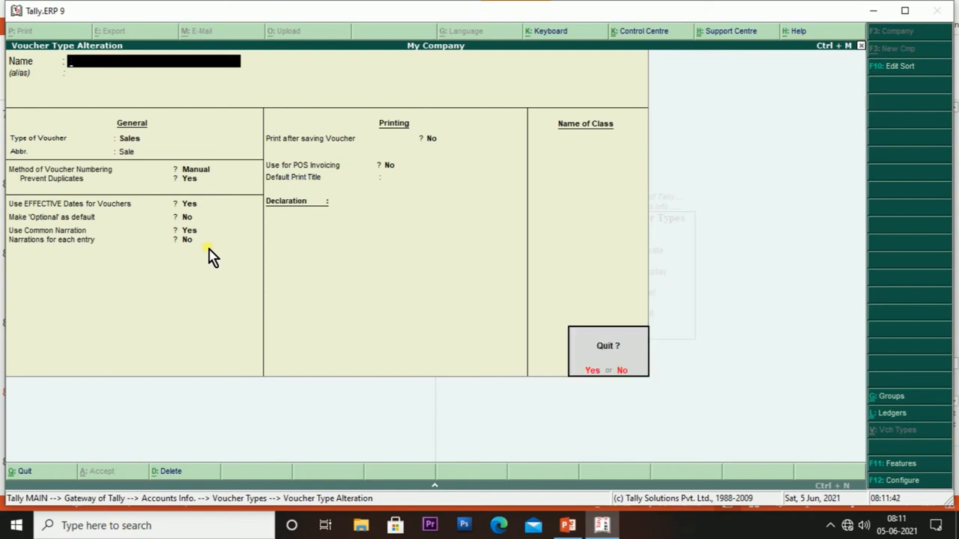
{"action": "key", "text": "y"}
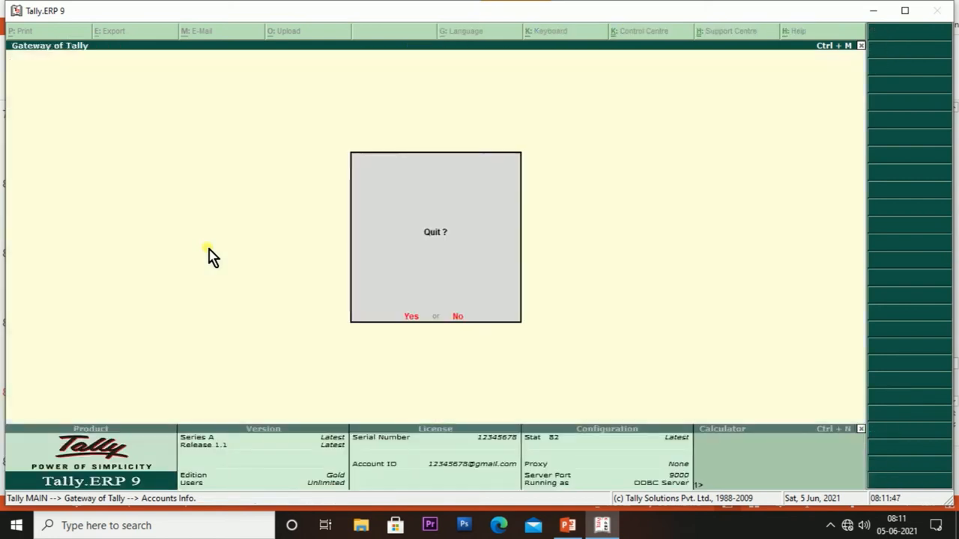
{"action": "key", "text": "y"}
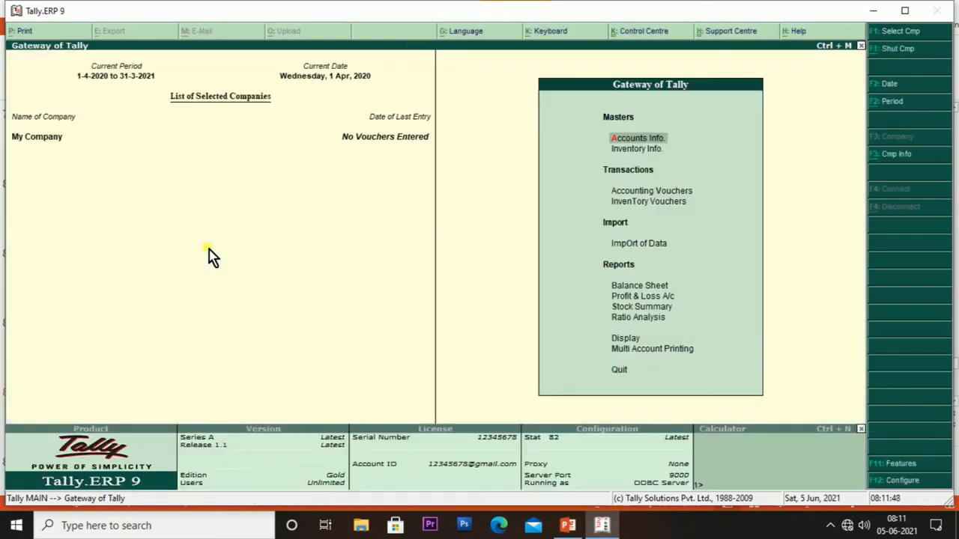
Start an accounting voucher of the Sales kind using the Sales Invoice voucher type
{"action": "key", "text": "Down"}
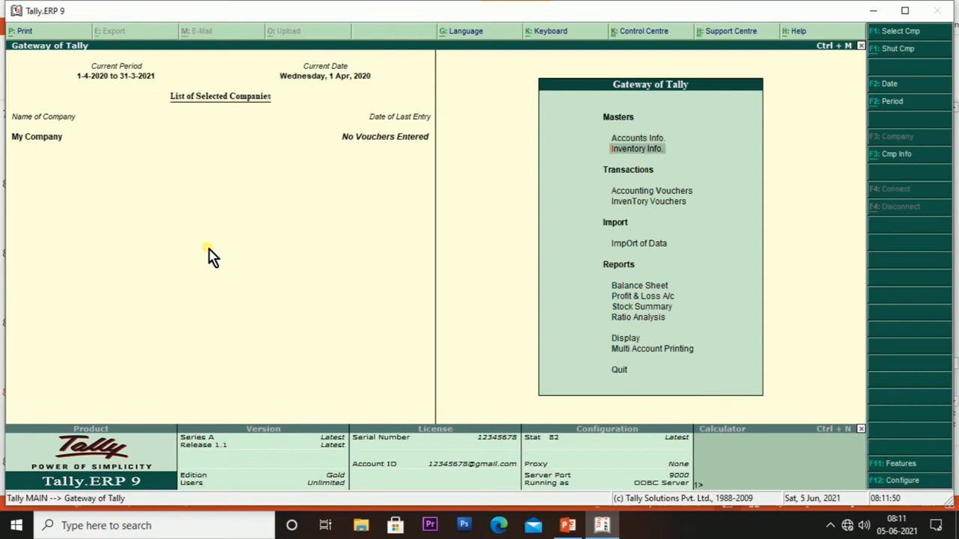
{"action": "key", "text": "Down"}
{"action": "key", "text": "Return"}
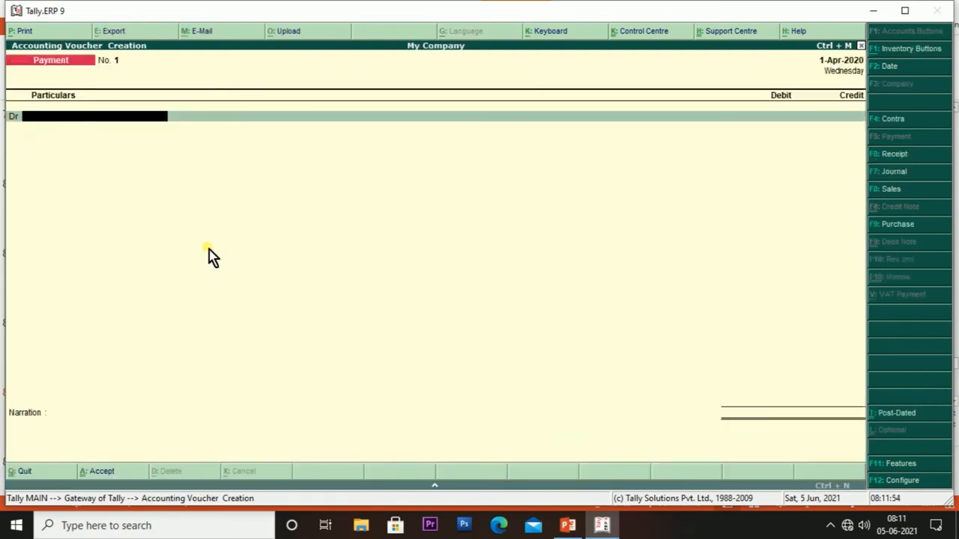
{"action": "left_click", "coordinate": [885, 196]}
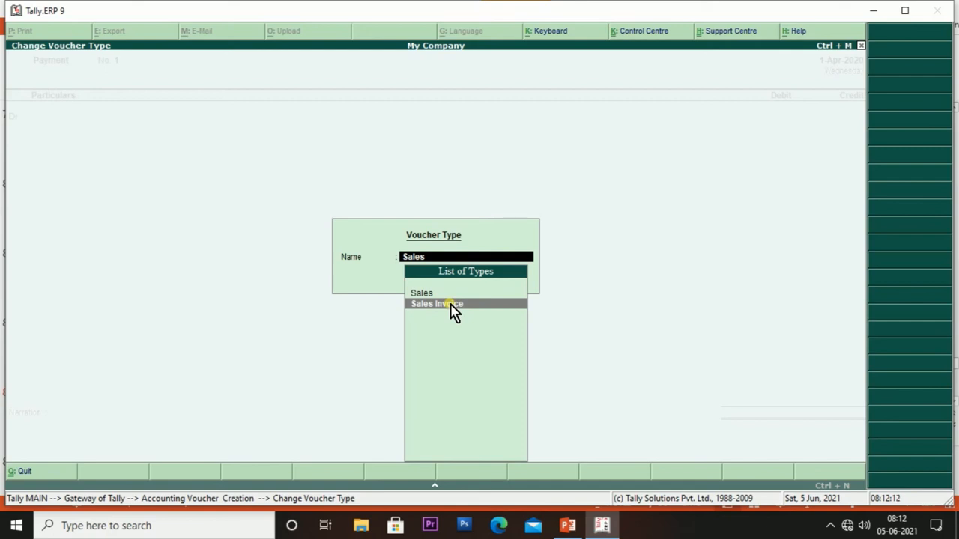
{"action": "left_click", "coordinate": [453, 307]}
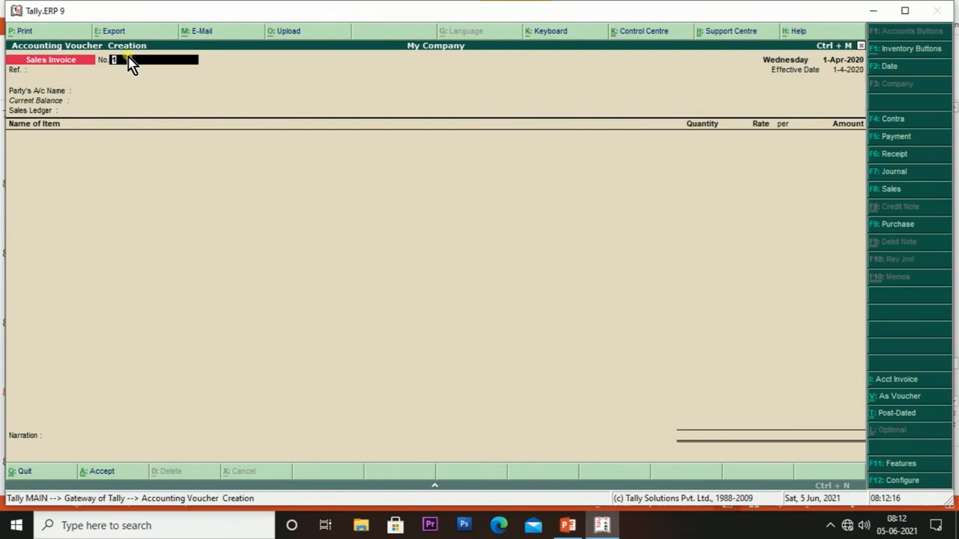
Try a manual voucher number beginning with rgc/000, and abandon the voucher to return to the Gateway of Tally
{"action": "type", "text": "rgc/000"}
{"action": "key", "text": "BackSpace"}
{"action": "key", "text": "Escape"}
{"action": "key", "text": "Return"}
{"action": "key", "text": "Escape"}
{"action": "key", "text": "n"}
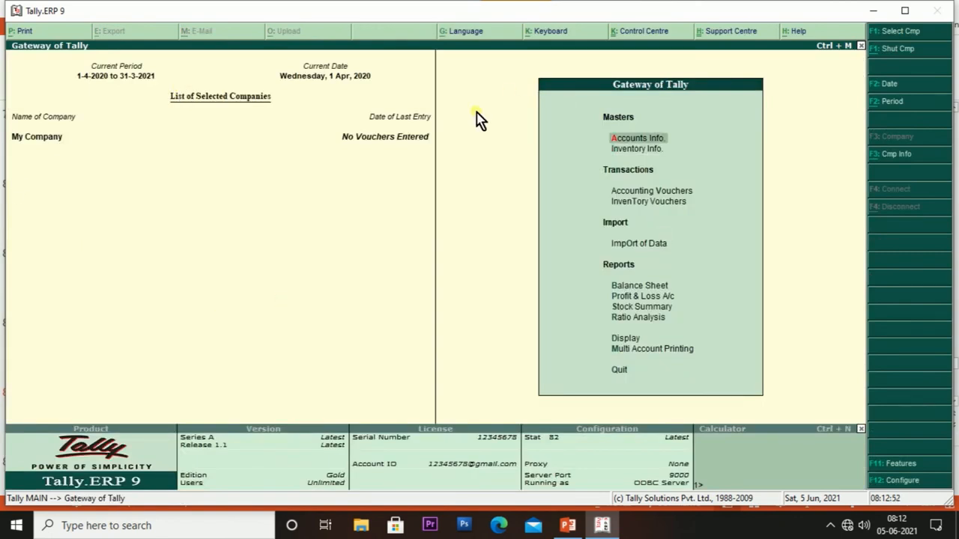
Open the Sales Invoice voucher type for alteration from the accounts information
{"action": "key", "text": "Return"}
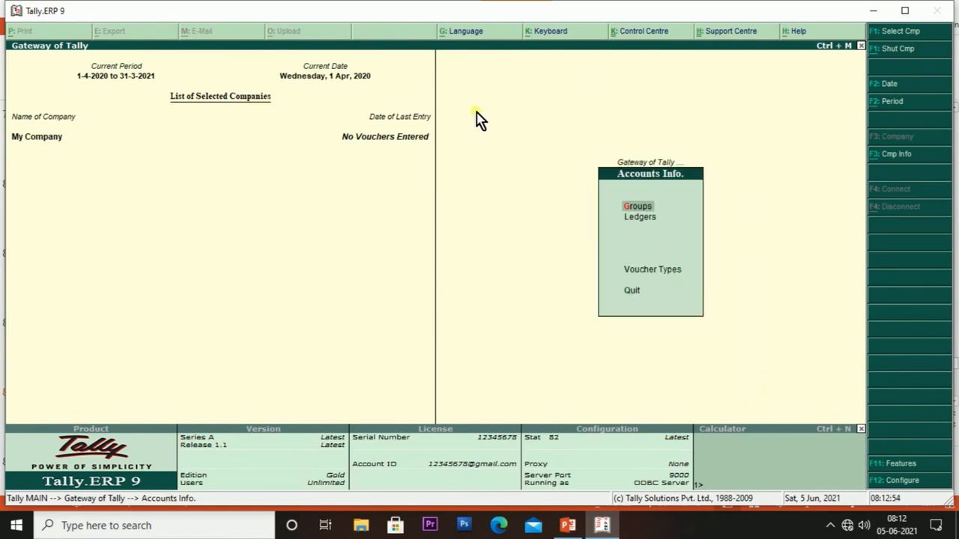
{"action": "key", "text": "Down"}
{"action": "key", "text": "Down"}
{"action": "key", "text": "Return"}
{"action": "key", "text": "Down"}
{"action": "key", "text": "Down"}
{"action": "key", "text": "Return"}
{"action": "key", "text": "Down"}
{"action": "key", "text": "Down"}
{"action": "key", "text": "Down"}
{"action": "key", "text": "Down"}
{"action": "key", "text": "Down"}
{"action": "key", "text": "Down"}
{"action": "key", "text": "Down"}
{"action": "key", "text": "Down"}
{"action": "key", "text": "Down"}
{"action": "key", "text": "Down"}
{"action": "key", "text": "Down"}
{"action": "key", "text": "Down"}
{"action": "key", "text": "Down"}
{"action": "key", "text": "Down"}
{"action": "key", "text": "Down"}
{"action": "key", "text": "Down"}
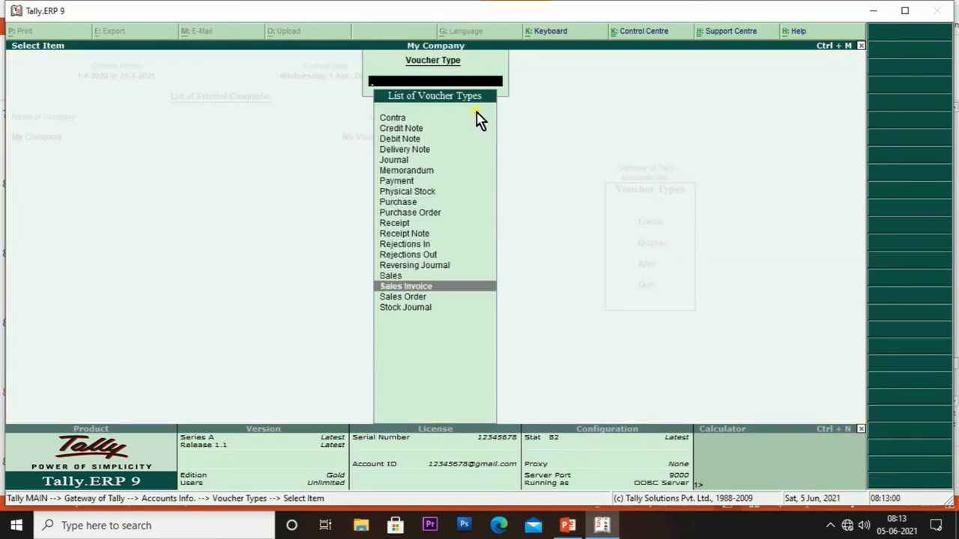
{"action": "key", "text": "Return"}
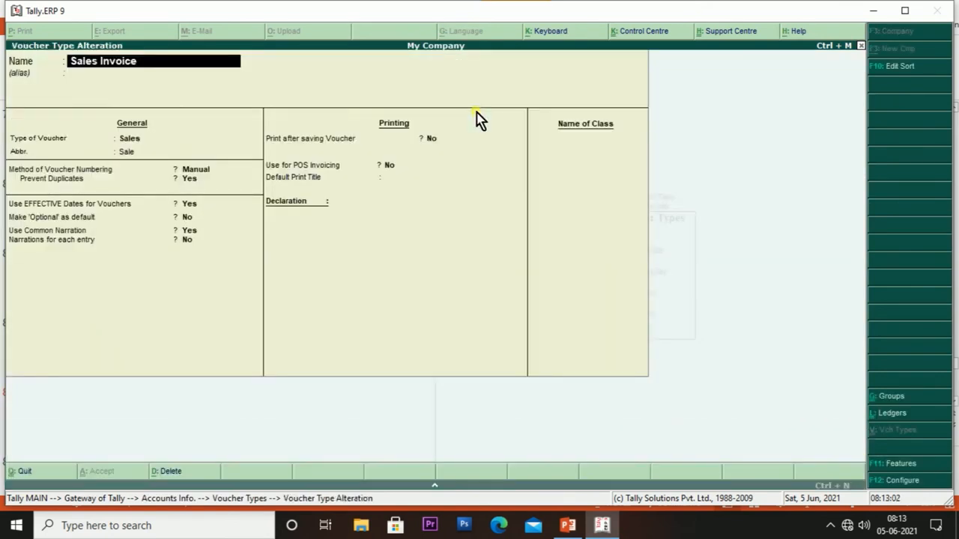
Keep the name, type and abbreviation, and set the method of voucher numbering to Automatic
{"action": "key", "text": "Return"}
{"action": "key", "text": "Return"}
{"action": "key", "text": "Return"}
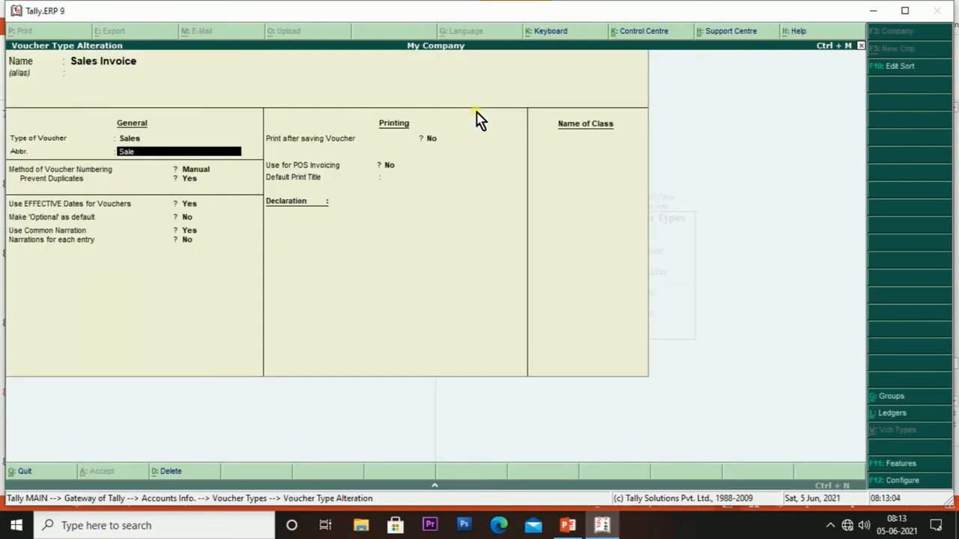
{"action": "key", "text": "Return"}
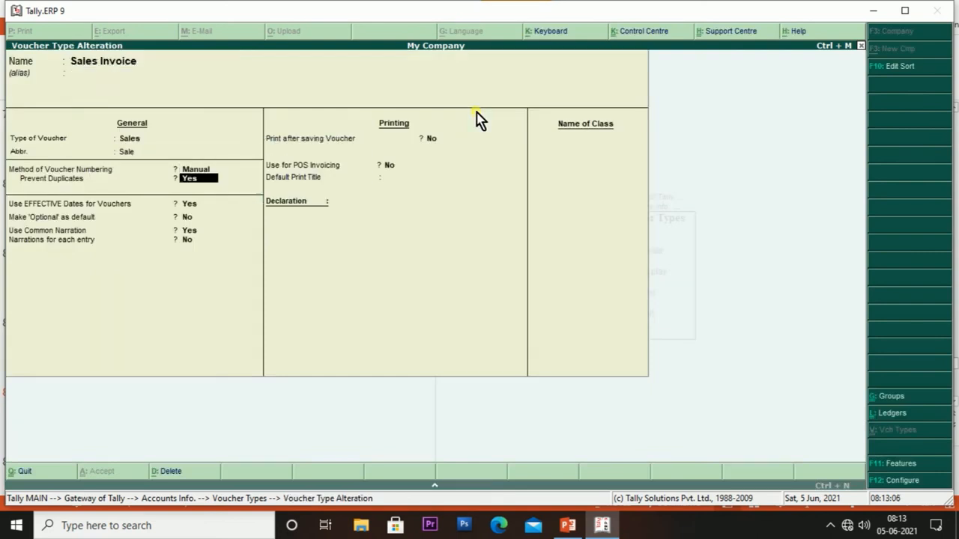
{"action": "key", "text": "BackSpace"}
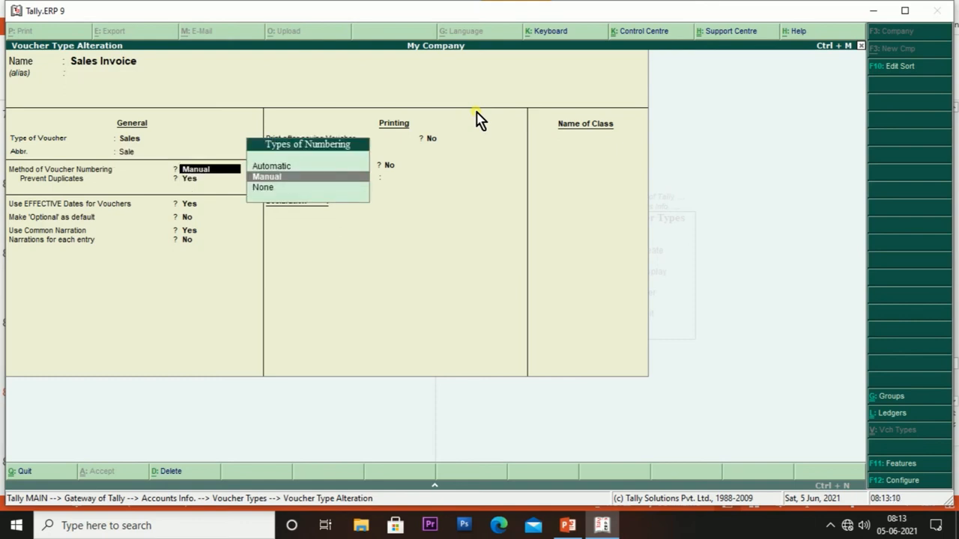
{"action": "key", "text": "Up"}
{"action": "key", "text": "Return"}
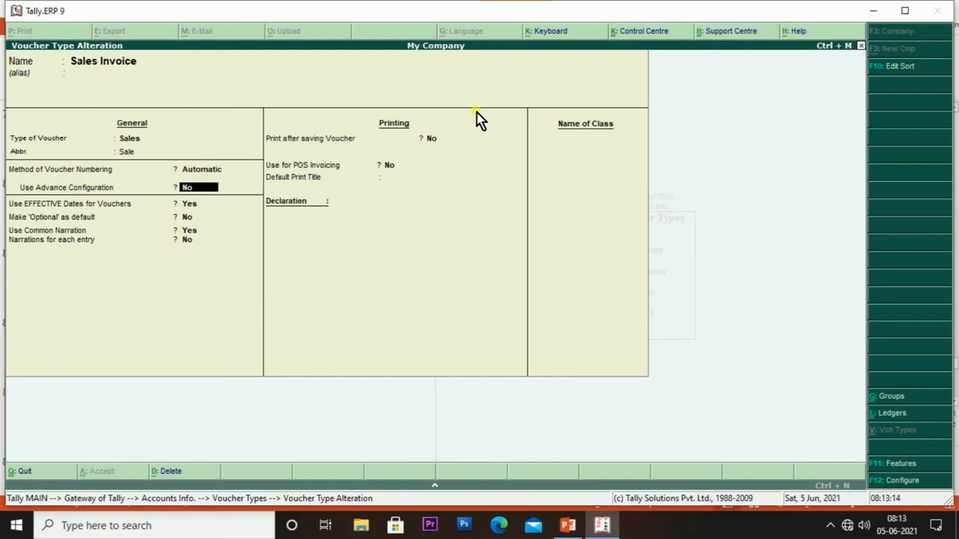
Enable advance configuration for the automatic numbering and set the starting number to 1000
{"action": "type", "text": "y"}
{"action": "key", "text": "Return"}
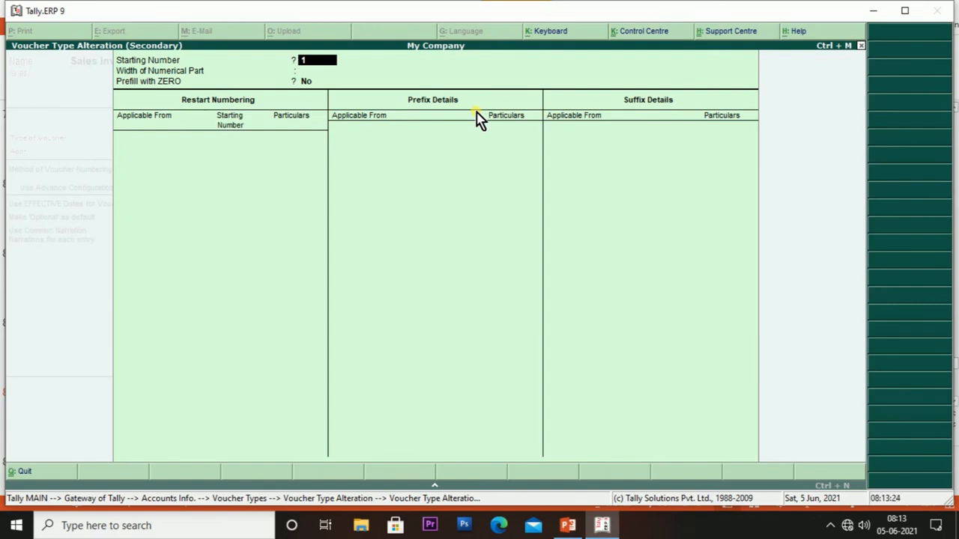
{"action": "type", "text": "1000"}
{"action": "key", "text": "Return"}
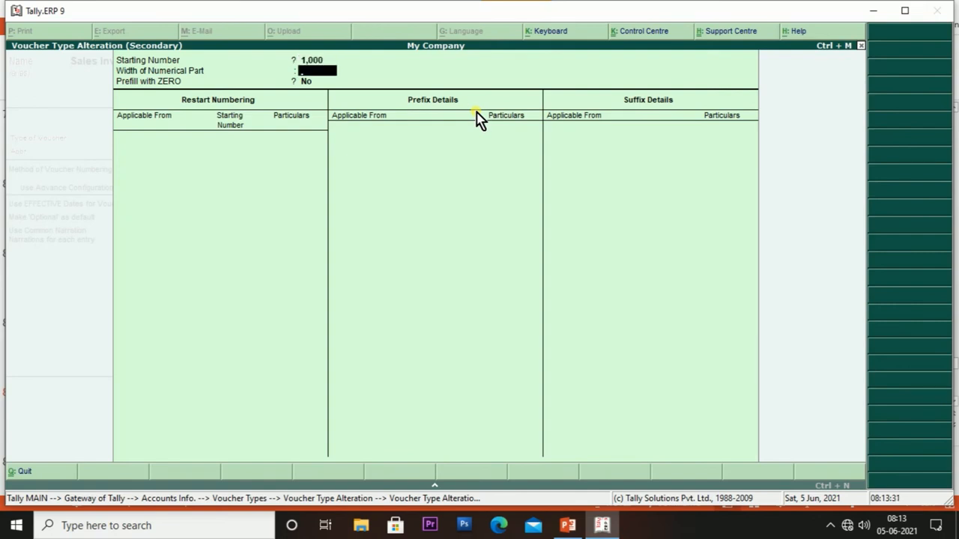
Set the starting number to 1, the width of the numerical part to 4, and enable prefilling with zero
{"action": "type", "text": "4"}
{"action": "key", "text": "BackSpace"}
{"action": "key", "text": "BackSpace"}
{"action": "type", "text": "1"}
{"action": "key", "text": "Return"}
{"action": "type", "text": "4"}
{"action": "key", "text": "Return"}
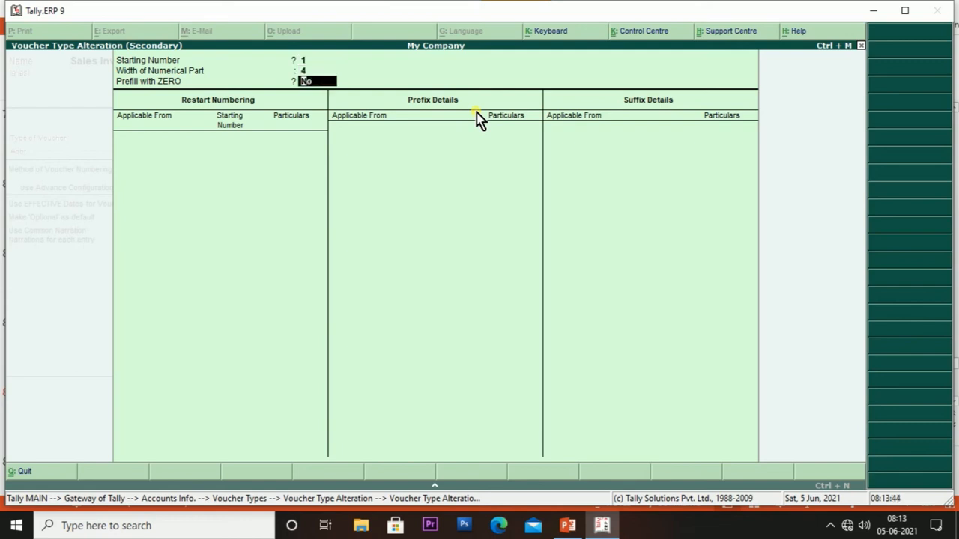
{"action": "type", "text": "y"}
{"action": "key", "text": "Return"}
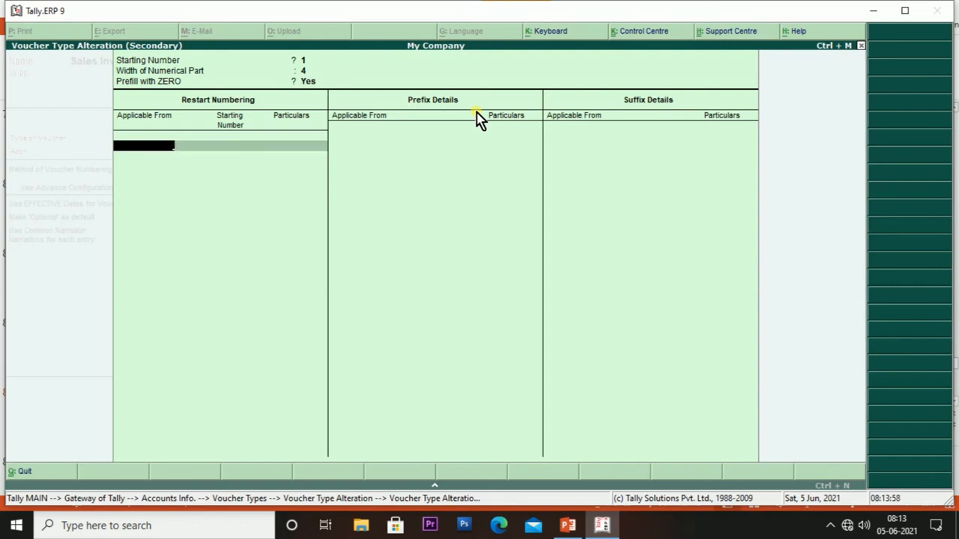
Set the numbering to restart yearly at 1, applicable from 1-Apr-2020
{"action": "type", "text": "1-4"}
{"action": "key", "text": "Return"}
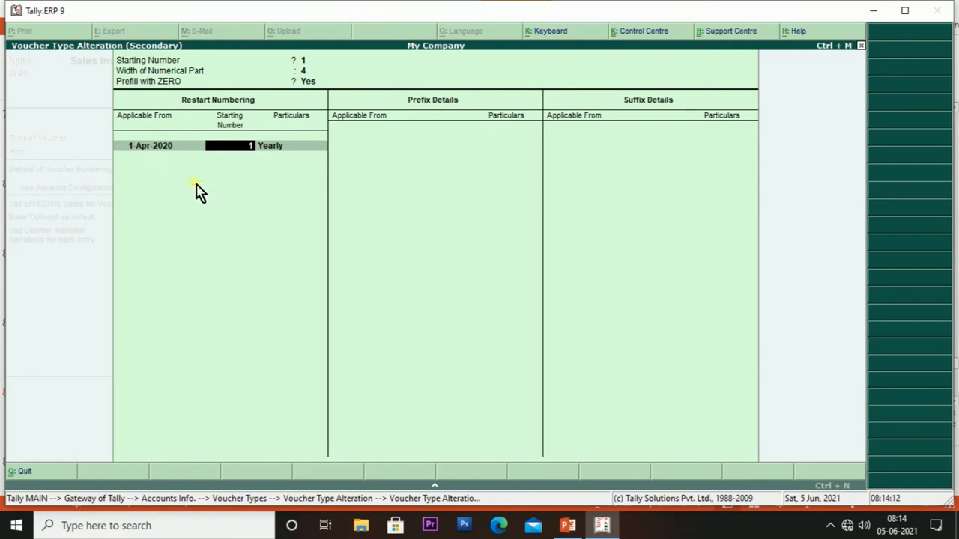
{"action": "key", "text": "Return"}
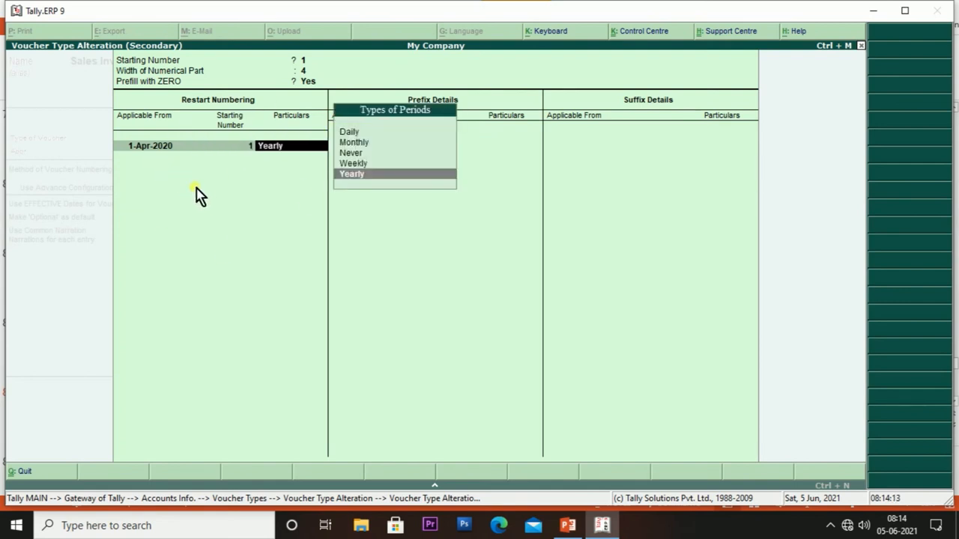
{"action": "key", "text": "Return"}
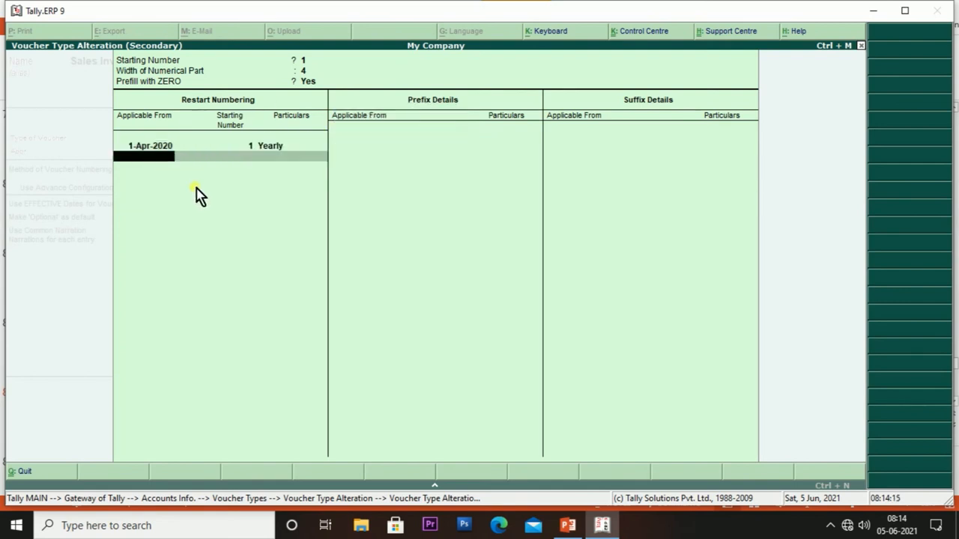
{"action": "key", "text": "Return"}
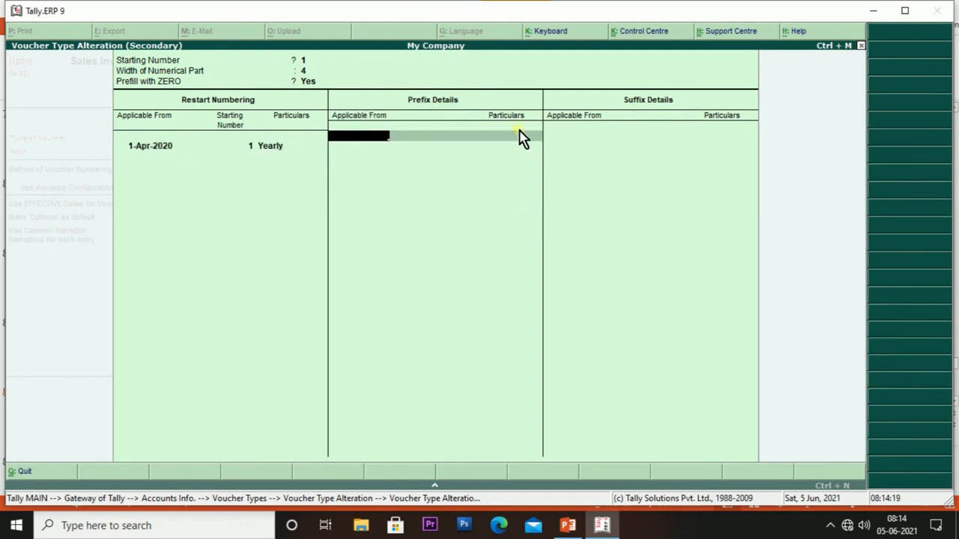
{"action": "type", "text": "rgc/2020-2021"}
{"action": "key", "text": "BackSpace"}
{"action": "key", "text": "BackSpace"}
{"action": "key", "text": "BackSpace"}
{"action": "key", "text": "BackSpace"}
{"action": "key", "text": "BackSpace"}
{"action": "key", "text": "BackSpace"}
{"action": "key", "text": "BackSpace"}
{"action": "type", "text": "-21"}
{"action": "key", "text": "BackSpace"}
{"action": "key", "text": "BackSpace"}
{"action": "key", "text": "BackSpace"}
{"action": "key", "text": "BackSpace"}
{"action": "key", "text": "BackSpace"}
{"action": "key", "text": "BackSpace"}
{"action": "key", "text": "BackSpace"}
{"action": "key", "text": "BackSpace"}
Add the prefix Rgc/20-21 applicable from 1-Apr-2020, and finish the numbering configuration without a suffix
{"action": "key", "text": "Return"}
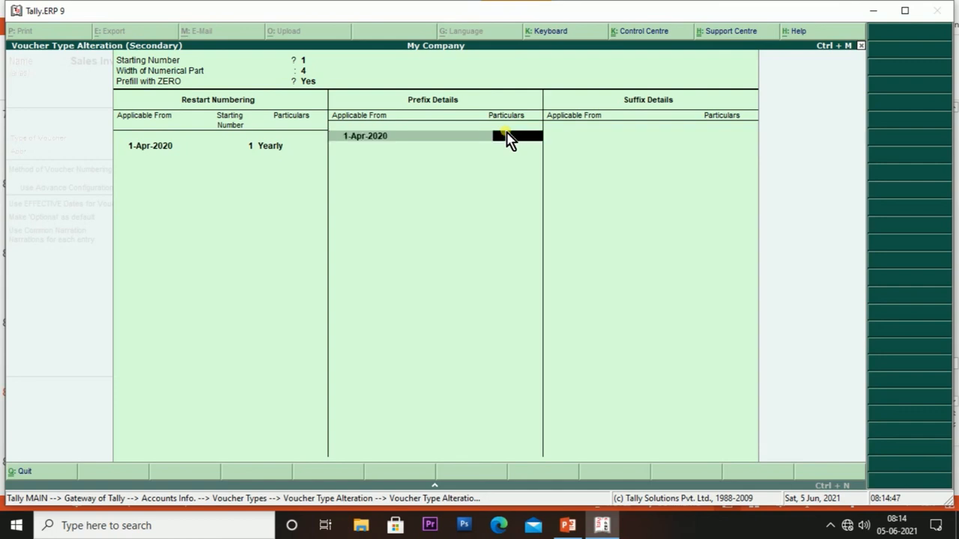
{"action": "type", "text": "Rg"}
{"action": "type", "text": "20"}
{"action": "key", "text": "BackSpace"}
{"action": "key", "text": "BackSpace"}
{"action": "key", "text": "BackSpace"}
{"action": "type", "text": "/20-21"}
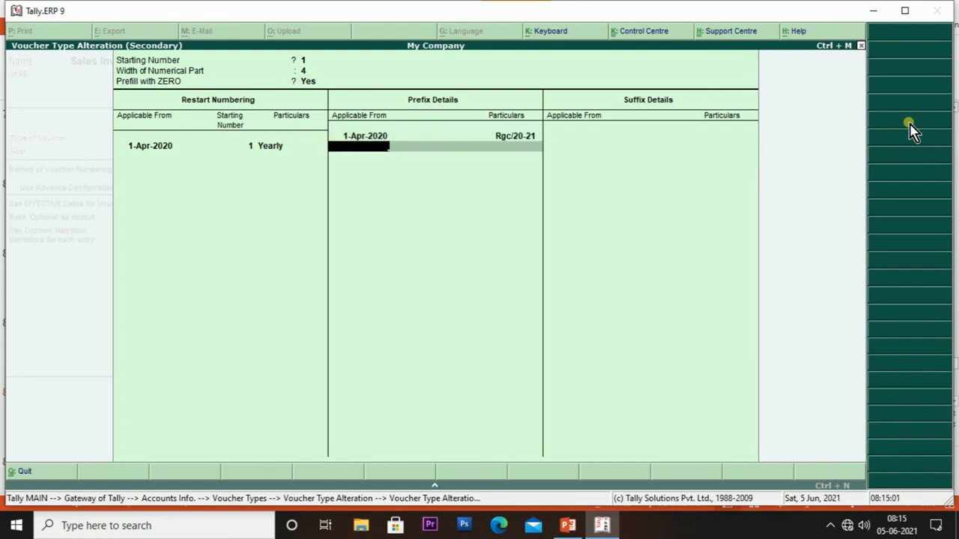
{"action": "key", "text": "Return"}
{"action": "key", "text": "Return"}
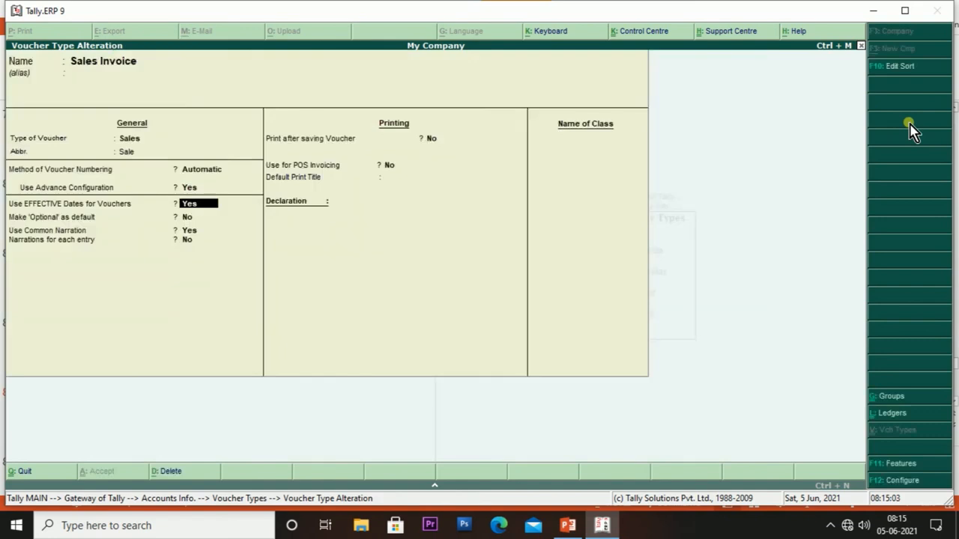
Keep the remaining Sales Invoice options, save the voucher type, and return to the Gateway of Tally
{"action": "key", "text": "Return"}
{"action": "key", "text": "Return"}
{"action": "key", "text": "Return"}
{"action": "key", "text": "Return"}
{"action": "key", "text": "Return"}
{"action": "key", "text": "Return"}
{"action": "key", "text": "Return"}
{"action": "key", "text": "Return"}
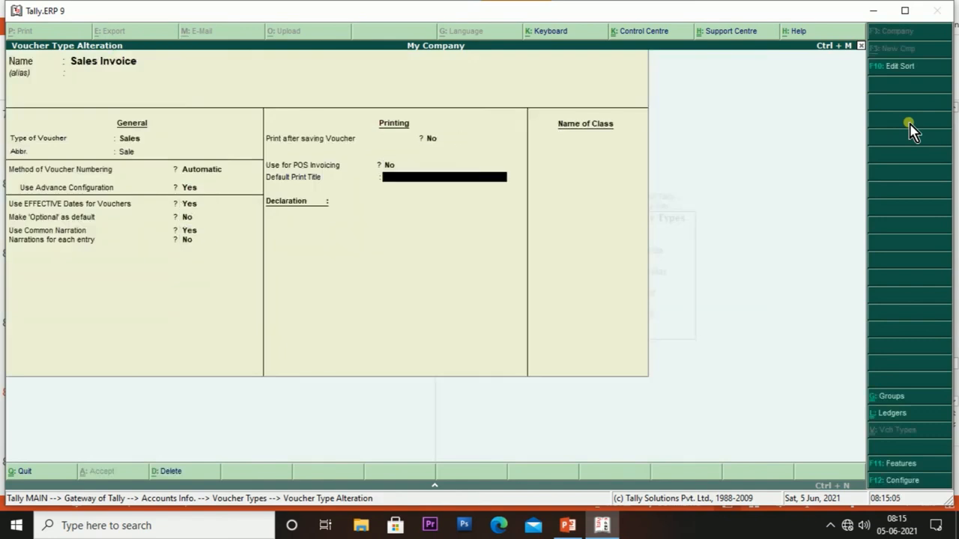
{"action": "key", "text": "Return"}
{"action": "key", "text": "Return"}
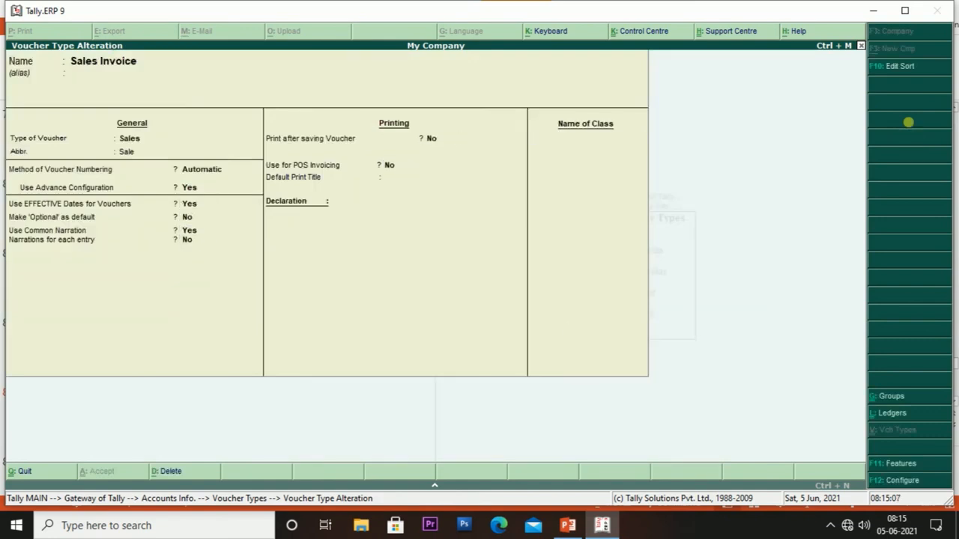
{"action": "key", "text": "Escape"}
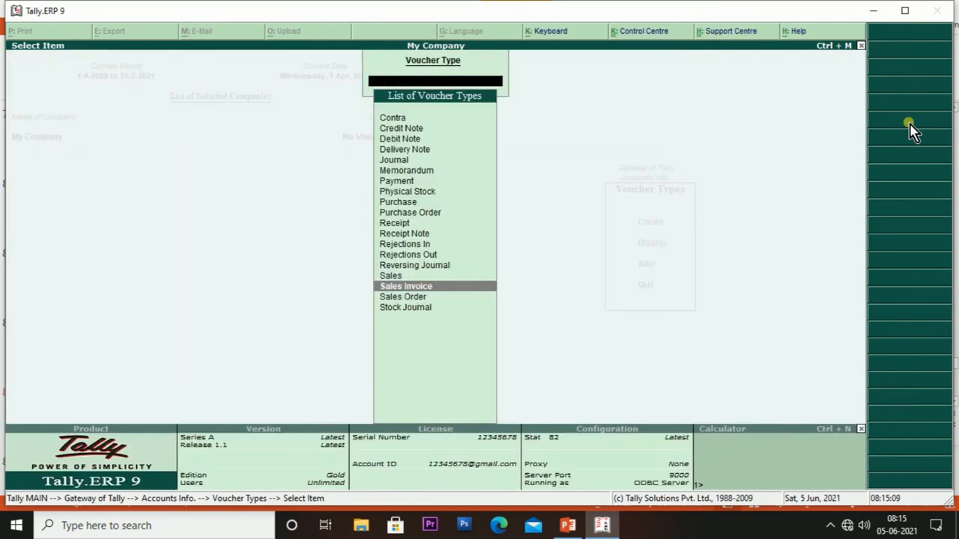
{"action": "key", "text": "Escape"}
{"action": "key", "text": "Escape"}
{"action": "key", "text": "Escape"}
{"action": "key", "text": "Escape"}
{"action": "key", "text": "Escape"}
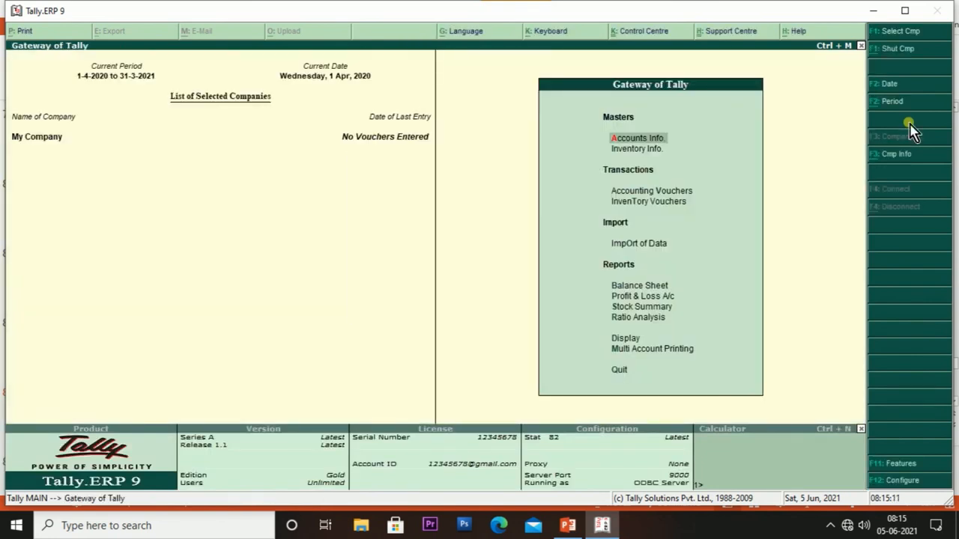
Open a new accounting voucher to check the Sales Invoice number format, and quit it without saving
{"action": "key", "text": "Down"}
{"action": "key", "text": "Down"}
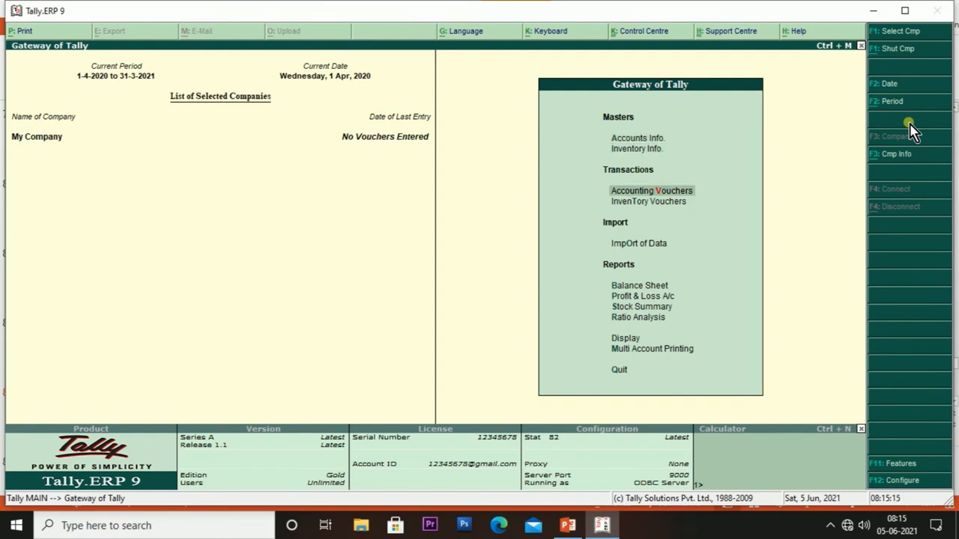
{"action": "key", "text": "Return"}
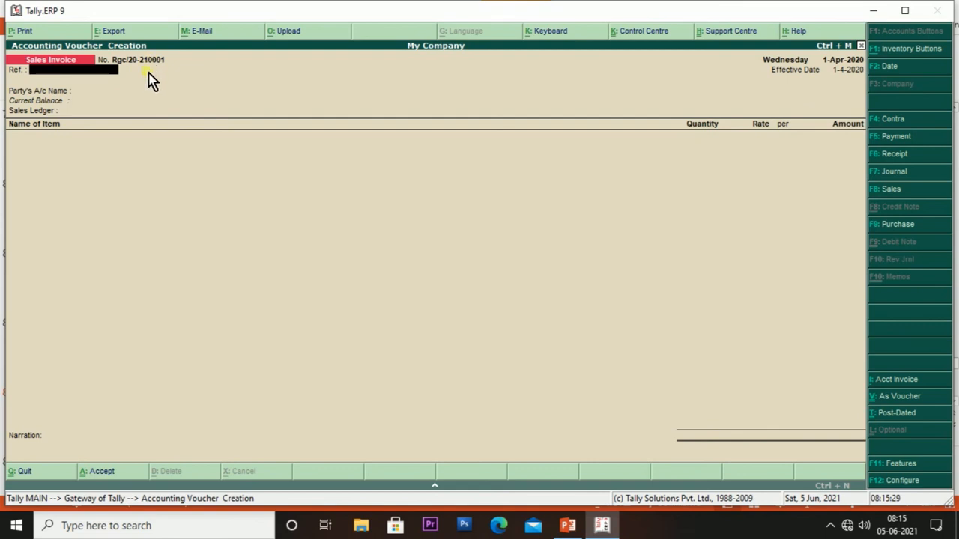
{"action": "key", "text": "Escape"}
{"action": "key", "text": "y"}
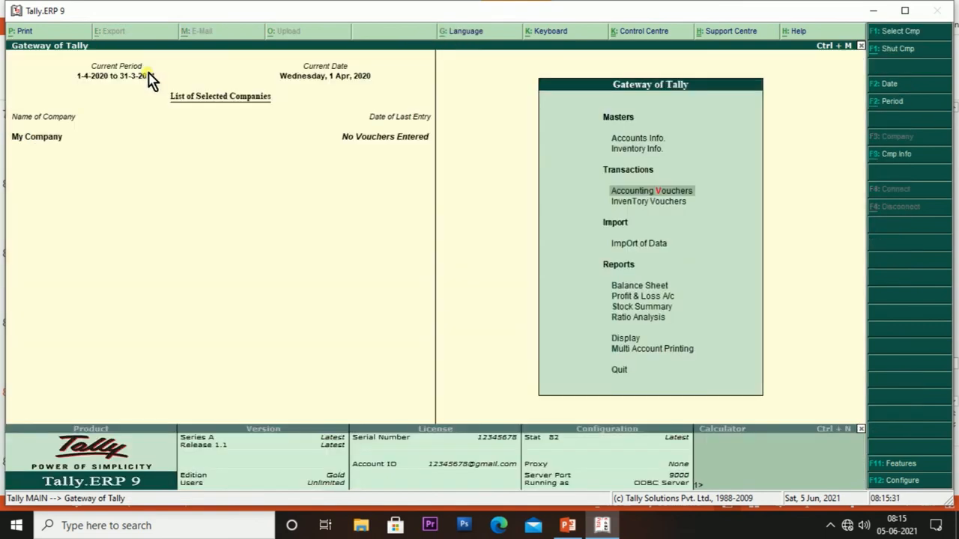
Open the Sales Invoice voucher type for alteration from the accounts information
{"action": "key", "text": "Up"}
{"action": "key", "text": "Up"}
{"action": "key", "text": "Return"}
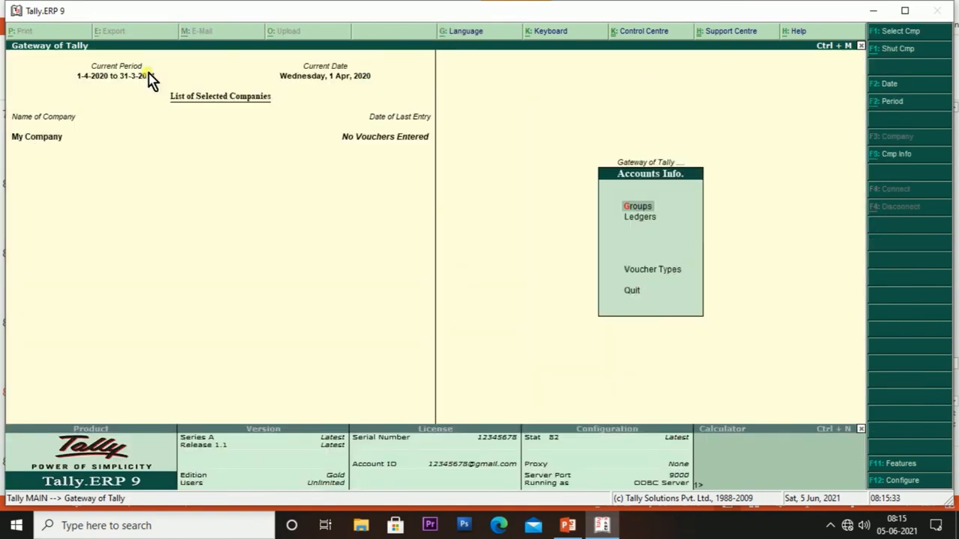
{"action": "key", "text": "Down"}
{"action": "key", "text": "Down"}
{"action": "key", "text": "Return"}
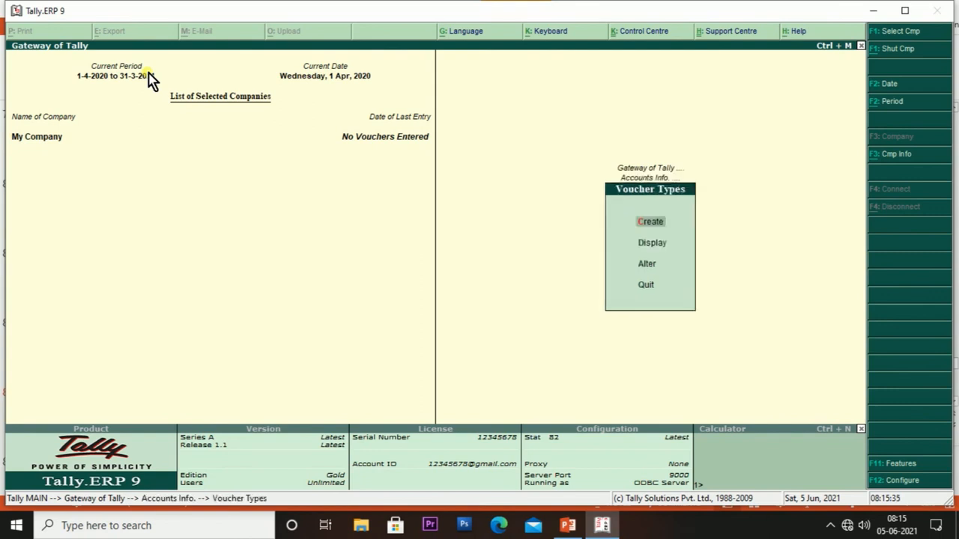
{"action": "key", "text": "Down"}
{"action": "key", "text": "Down"}
{"action": "key", "text": "Return"}
{"action": "key", "text": "Down"}
{"action": "key", "text": "Down"}
{"action": "key", "text": "Down"}
{"action": "key", "text": "Down"}
{"action": "key", "text": "Down"}
{"action": "key", "text": "Down"}
{"action": "key", "text": "Down"}
{"action": "key", "text": "Down"}
{"action": "key", "text": "Down"}
{"action": "key", "text": "Down"}
{"action": "key", "text": "Down"}
{"action": "key", "text": "Down"}
{"action": "key", "text": "Down"}
{"action": "key", "text": "Down"}
{"action": "key", "text": "Down"}
{"action": "key", "text": "Down"}
{"action": "key", "text": "Return"}
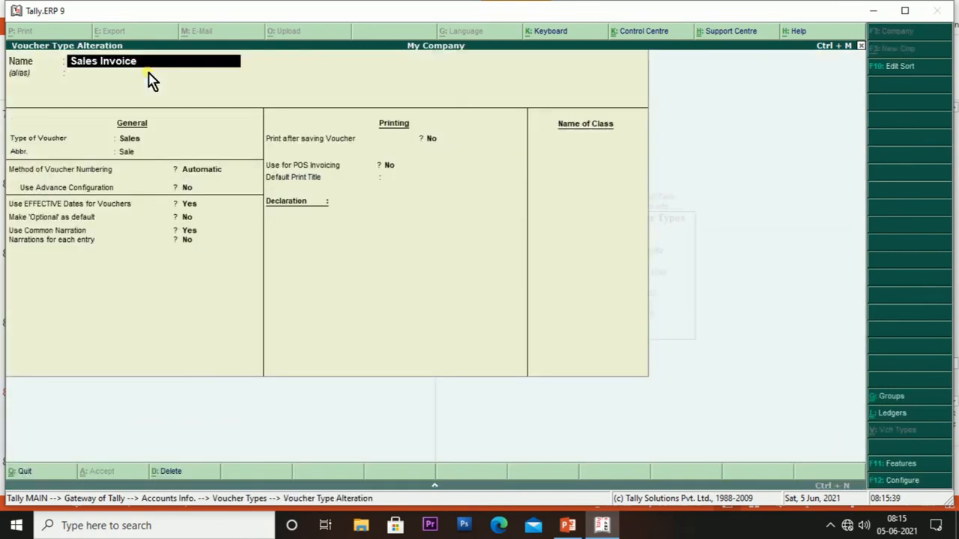
Keep the automatic numbering method and enable advance configuration again, leaving the starting number at 1
{"action": "key", "text": "Return"}
{"action": "key", "text": "Return"}
{"action": "key", "text": "Return"}
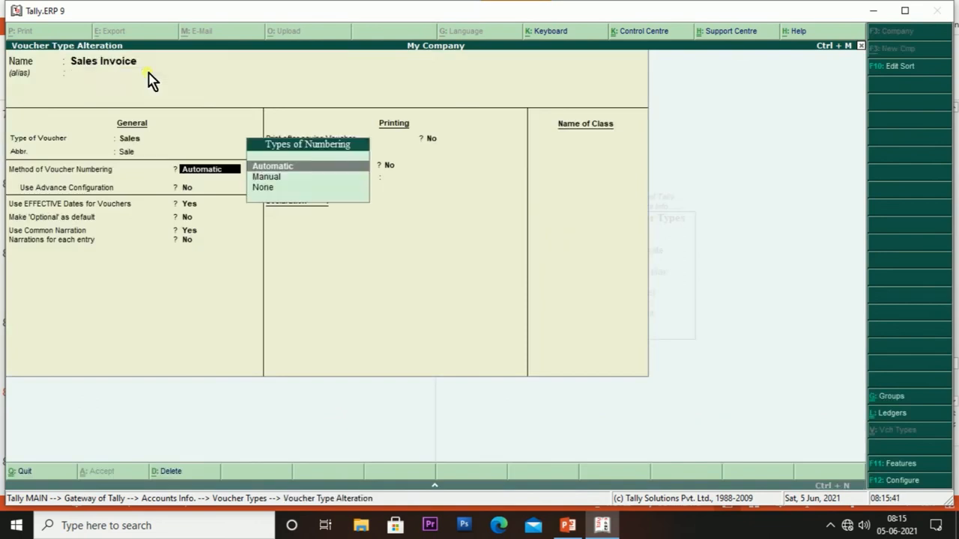
{"action": "key", "text": "Return"}
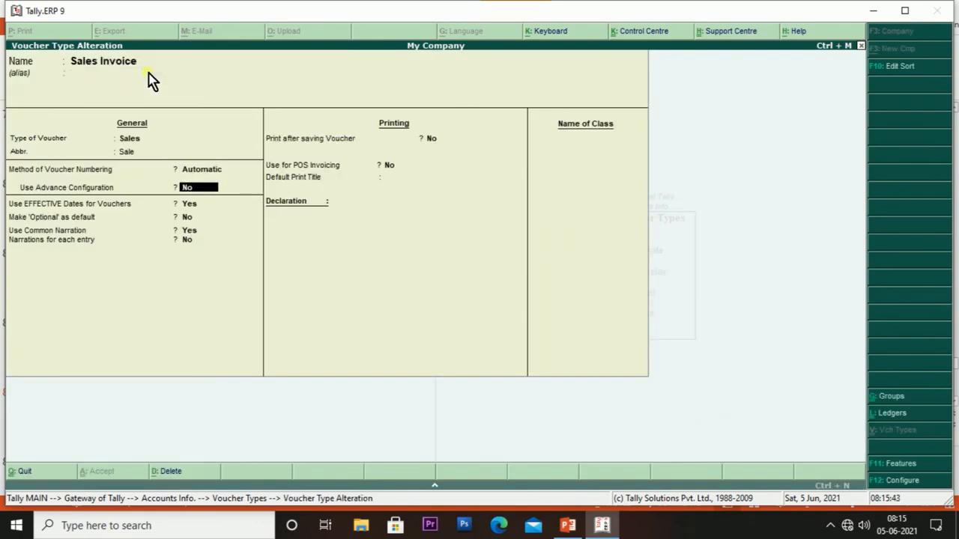
{"action": "type", "text": "y"}
{"action": "key", "text": "Return"}
{"action": "key", "text": "Return"}
{"action": "key", "text": "Return"}
{"action": "key", "text": "Return"}
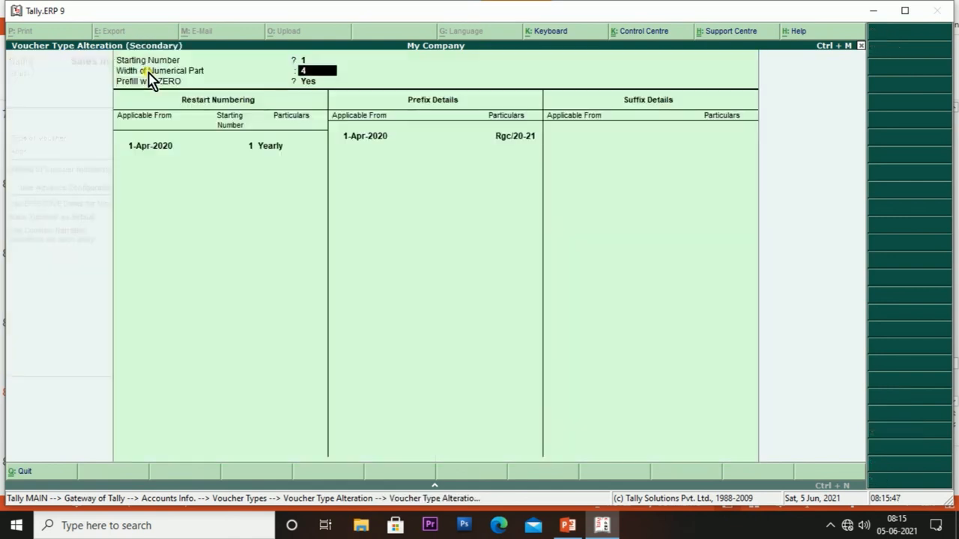
Keep the width, zero prefill and yearly restart, and change the numbering prefix to Rgc/20-21/
{"action": "key", "text": "Return"}
{"action": "key", "text": "Return"}
{"action": "key", "text": "Return"}
{"action": "key", "text": "Return"}
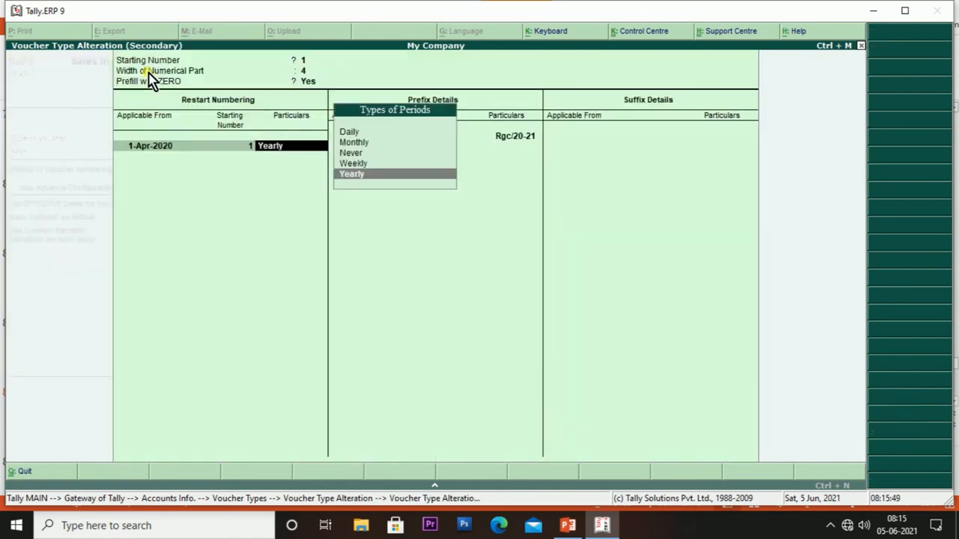
{"action": "key", "text": "Return"}
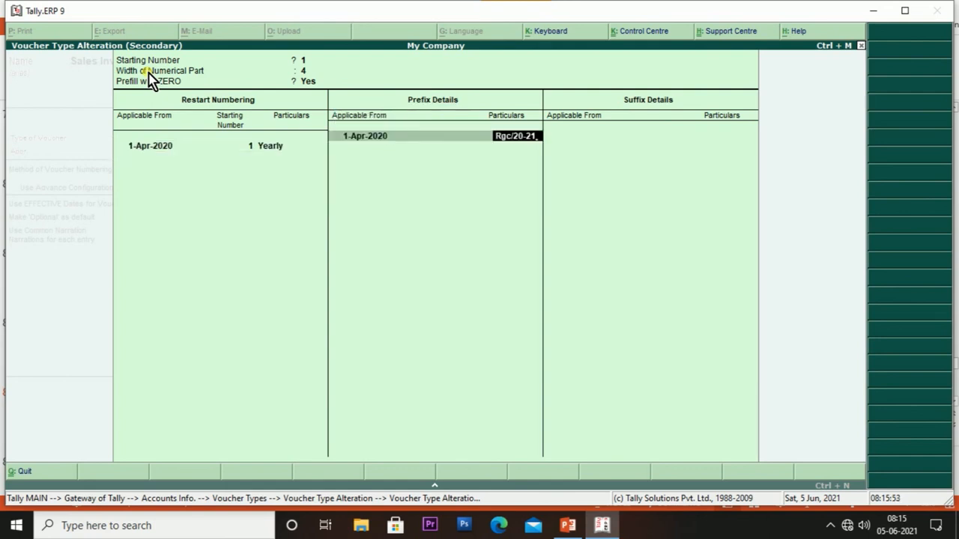
{"action": "type", "text": "/"}
{"action": "key", "text": "Return"}
Save the altered Sales Invoice voucher type with its other options kept, and return to the Gateway of Tally
{"action": "key", "text": "Return"}
{"action": "key", "text": "Return"}
{"action": "key", "text": "Return"}
{"action": "key", "text": "Return"}
{"action": "key", "text": "Return"}
{"action": "key", "text": "Return"}
{"action": "key", "text": "Return"}
{"action": "key", "text": "Return"}
{"action": "key", "text": "Return"}
{"action": "key", "text": "Return"}
{"action": "key", "text": "Escape"}
{"action": "key", "text": "Escape"}
{"action": "key", "text": "Escape"}
{"action": "key", "text": "Escape"}
{"action": "key", "text": "Escape"}
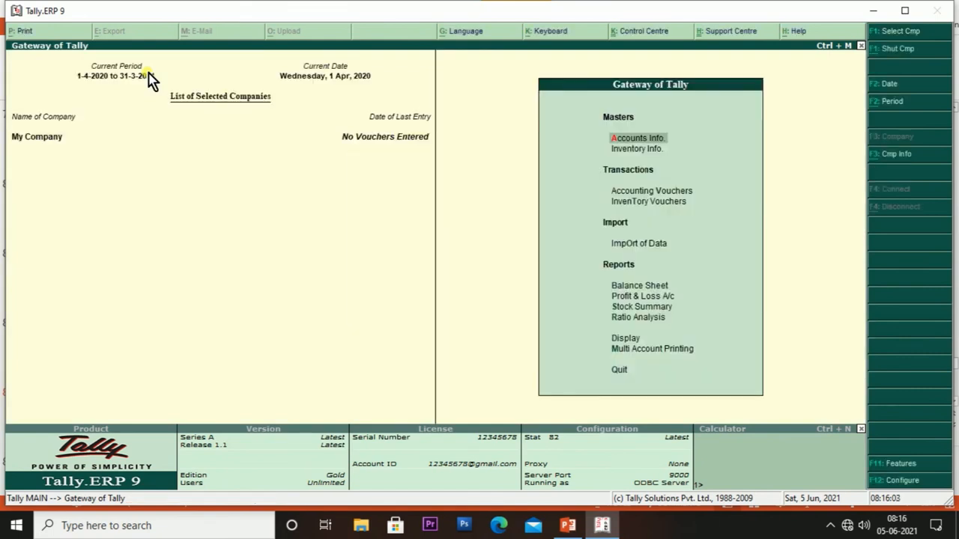
{"action": "key", "text": "Down"}
{"action": "key", "text": "Up"}
{"action": "key", "text": "Return"}
{"action": "key", "text": "Down"}
{"action": "key", "text": "Down"}
{"action": "key", "text": "Down"}
{"action": "key", "text": "Up"}
{"action": "key", "text": "Return"}
{"action": "key", "text": "Down"}
{"action": "key", "text": "Down"}
{"action": "key", "text": "Escape"}
{"action": "key", "text": "Escape"}
{"action": "key", "text": "Escape"}
{"action": "key", "text": "Escape"}
Open a new accounting voucher to check the Sales Invoice number with the changed prefix
{"action": "key", "text": "Down"}
{"action": "key", "text": "Down"}
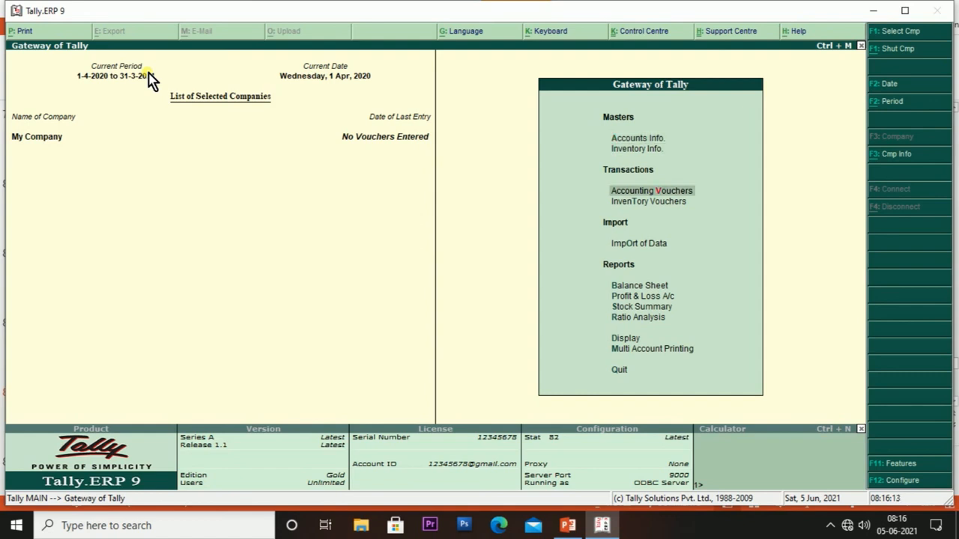
{"action": "key", "text": "Return"}
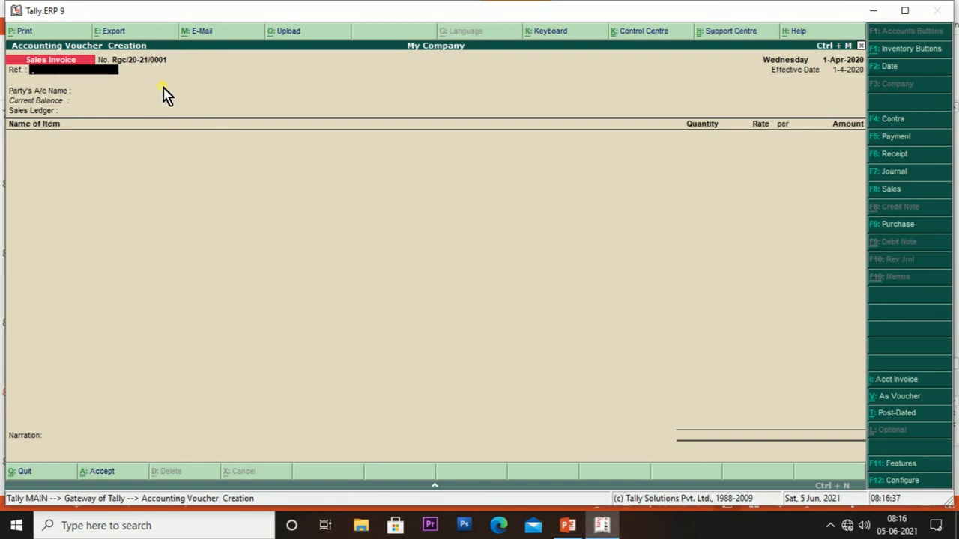
Switch the voucher type to Sales and back to Sales Invoice to compare their voucher numbers
{"action": "key", "text": "F8"}
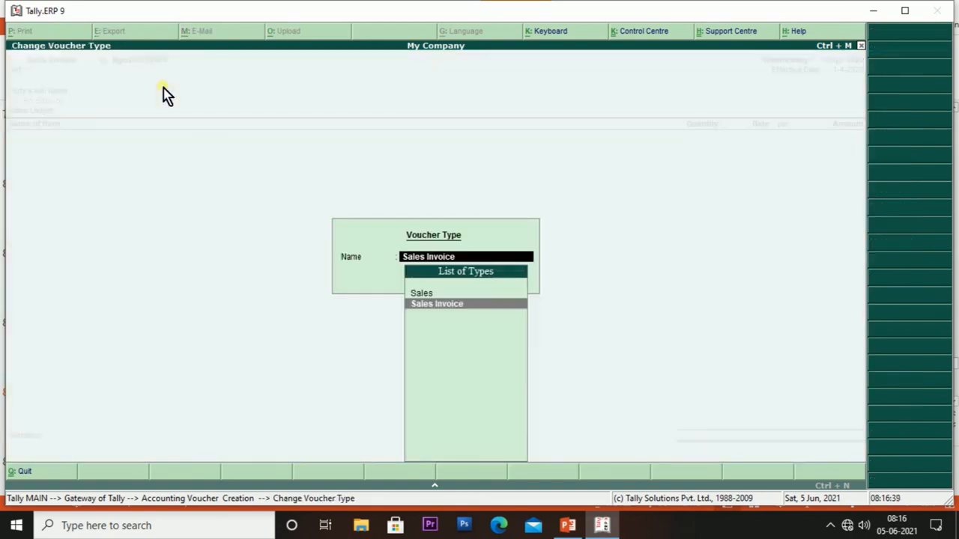
{"action": "key", "text": "Up"}
{"action": "key", "text": "Return"}
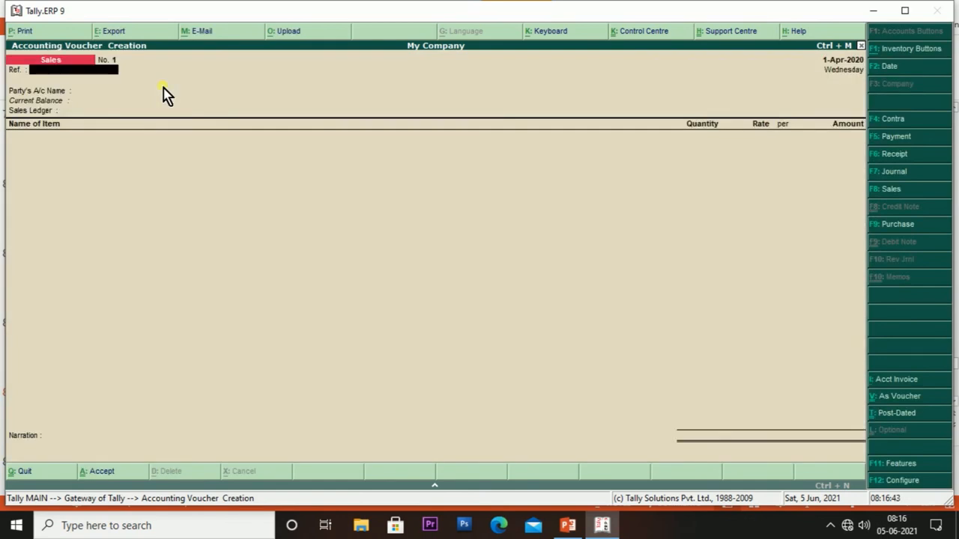
{"action": "key", "text": "F8"}
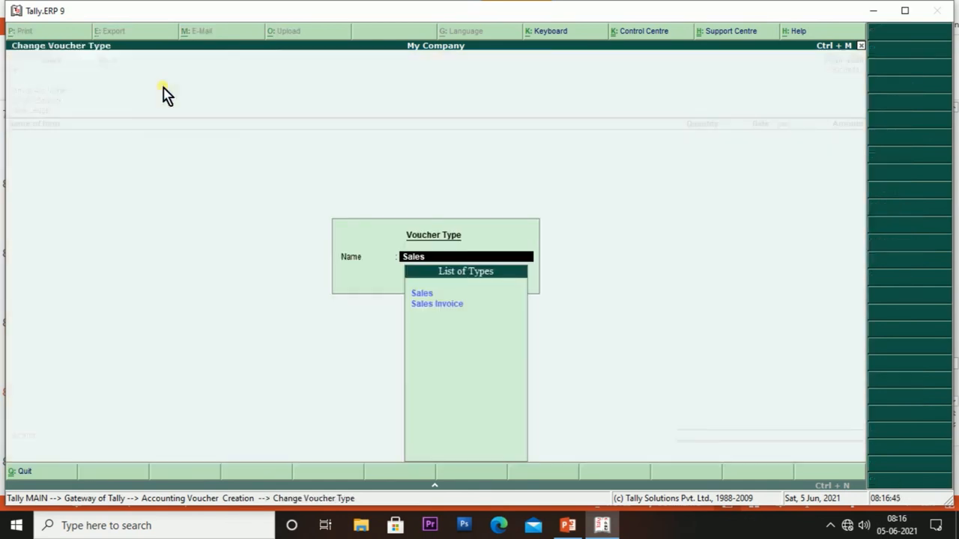
{"action": "key", "text": "Down"}
{"action": "key", "text": "Return"}
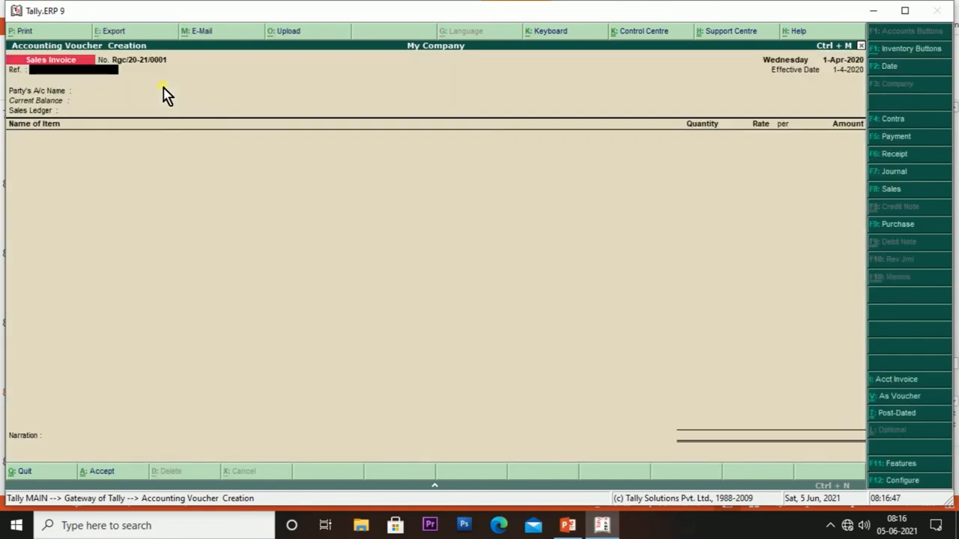